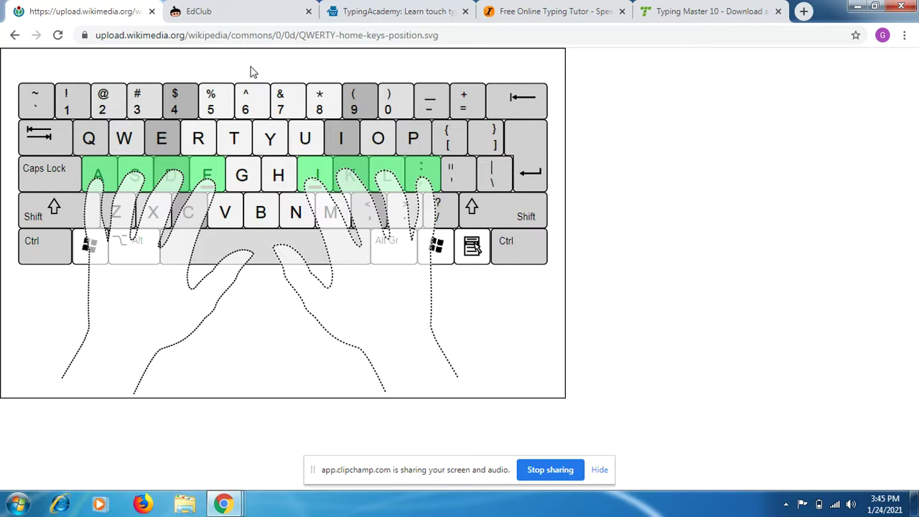
Start the TypingClub lesson "Keys f & j" and complete its introduction of the f and j keys.
left_click(251, 16)
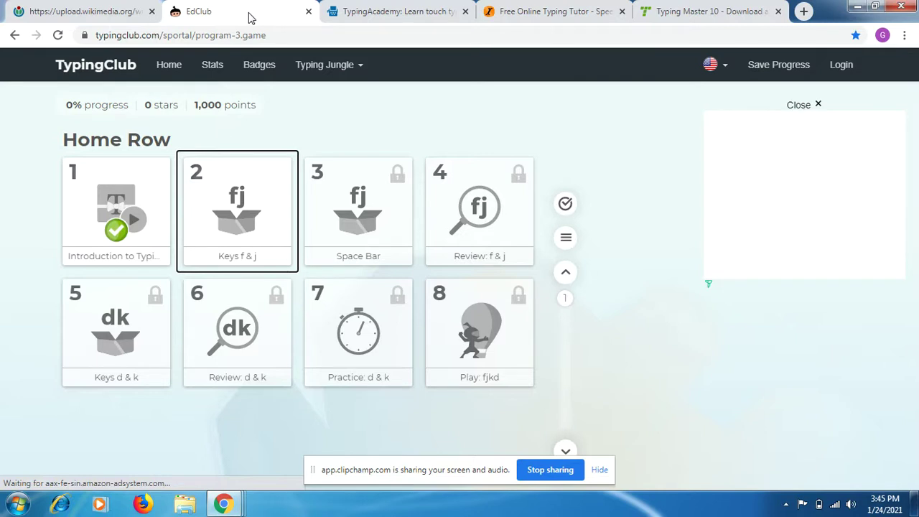
left_click(216, 219)
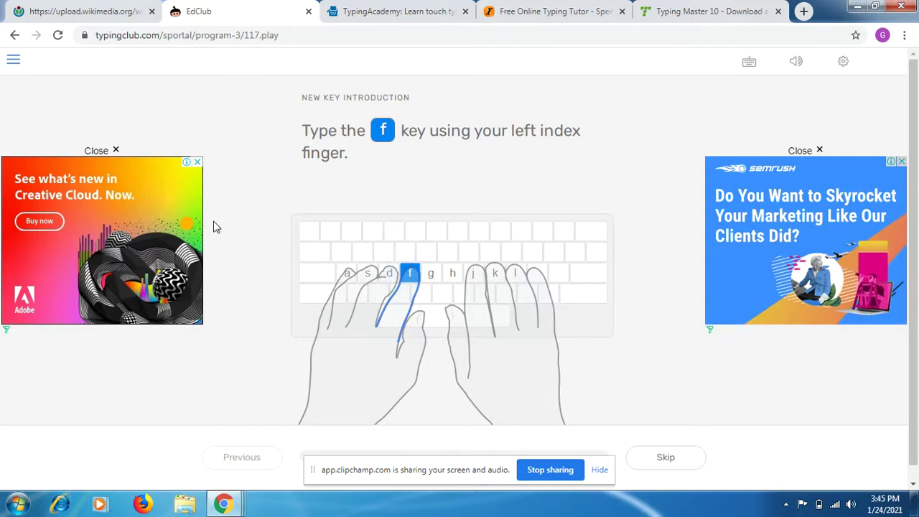
type("f")
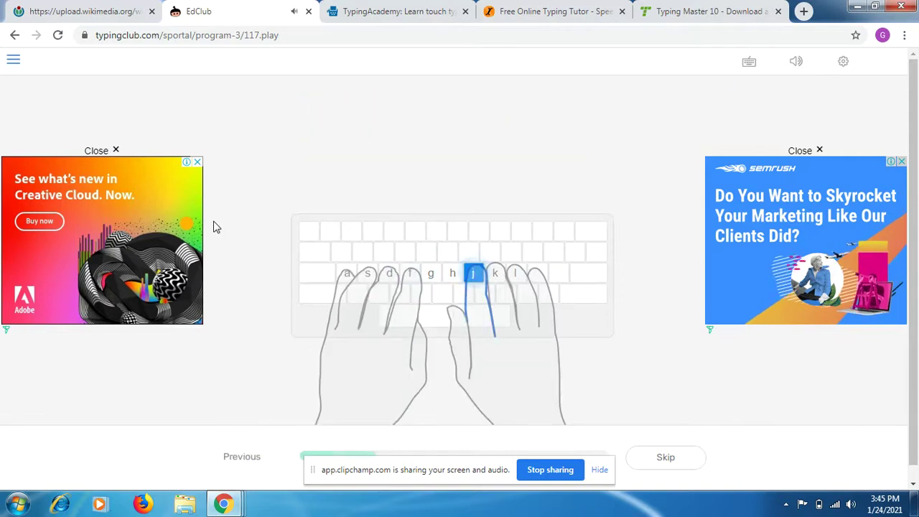
type("j")
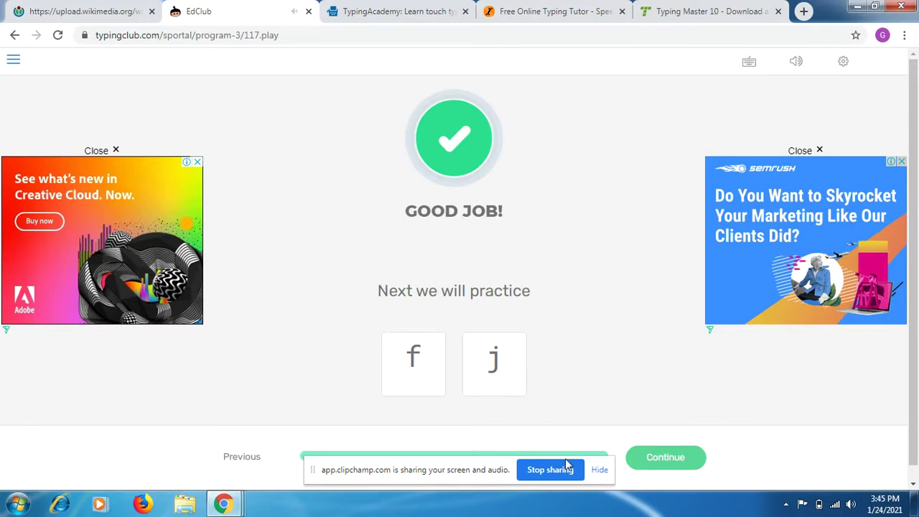
Hide the screen-sharing notice and continue to the f and j practice, entering the rows ffffjjj, jffffjj and jjffjjf.
left_click(596, 474)
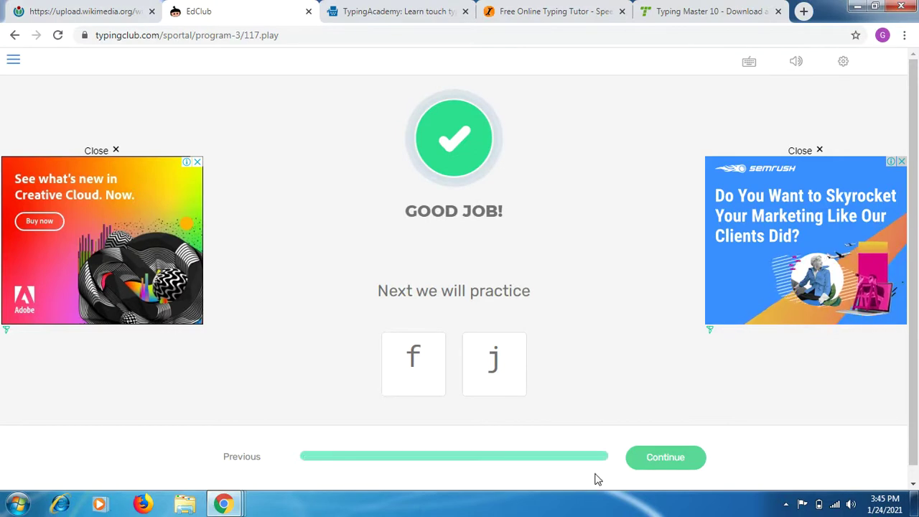
left_click(654, 467)
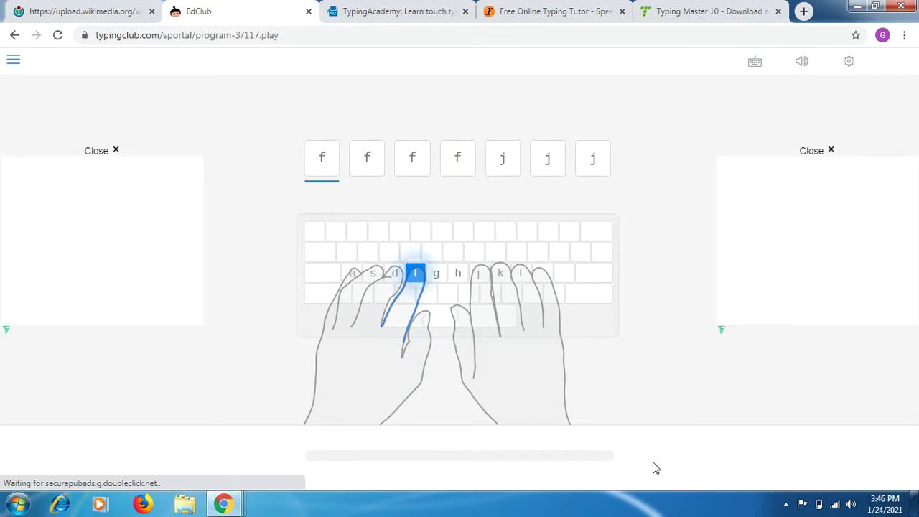
type("f")
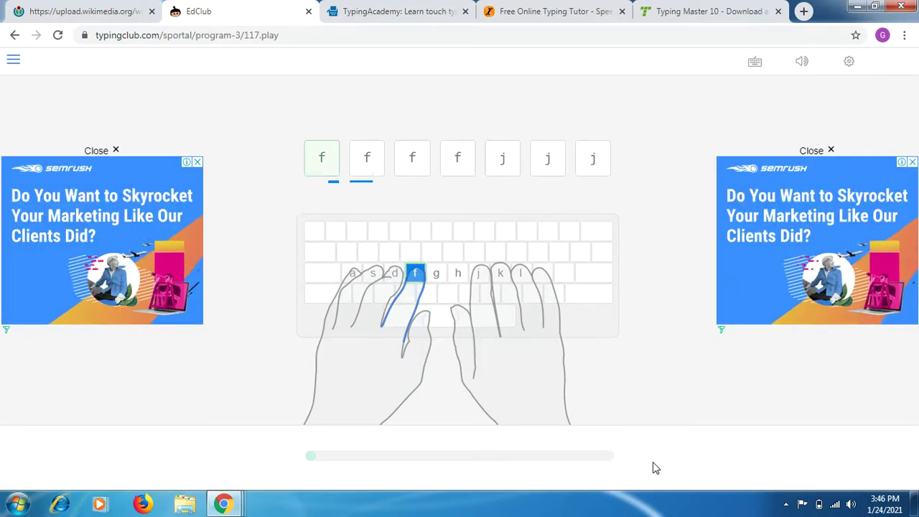
type("fff")
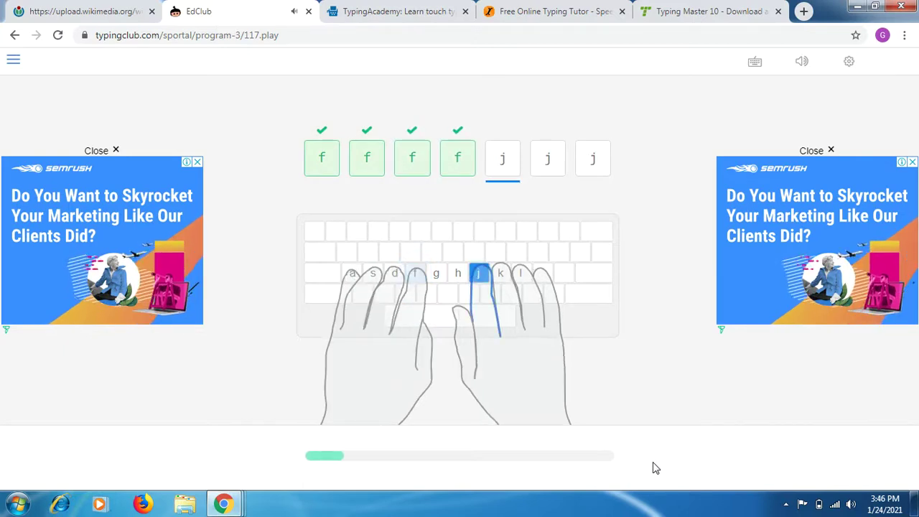
type("jjj")
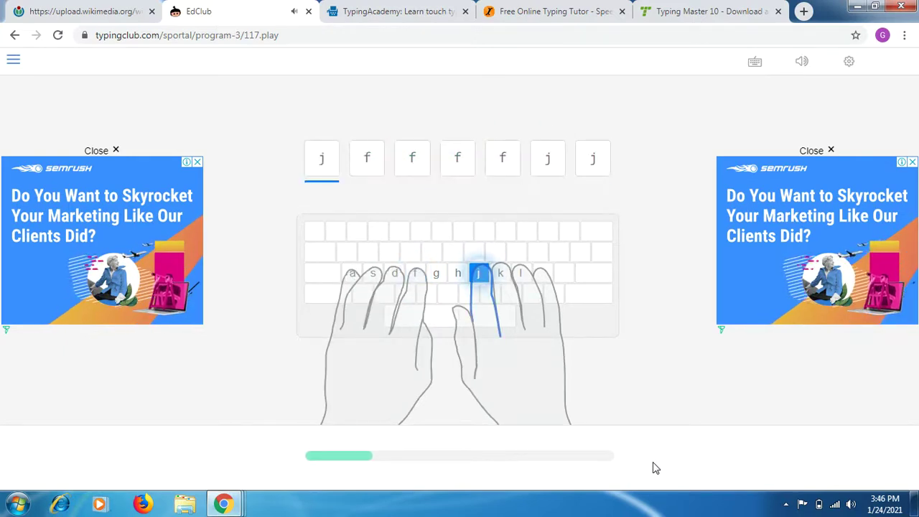
type("jff")
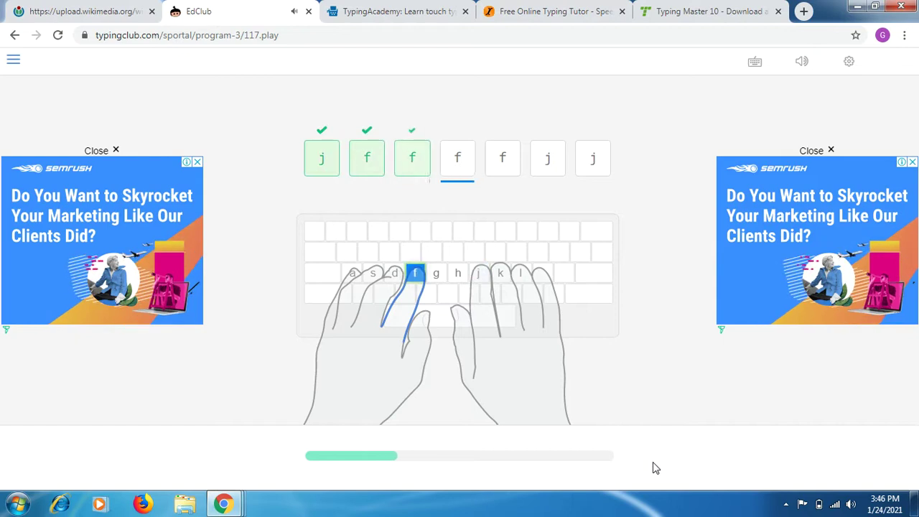
type("ffjj")
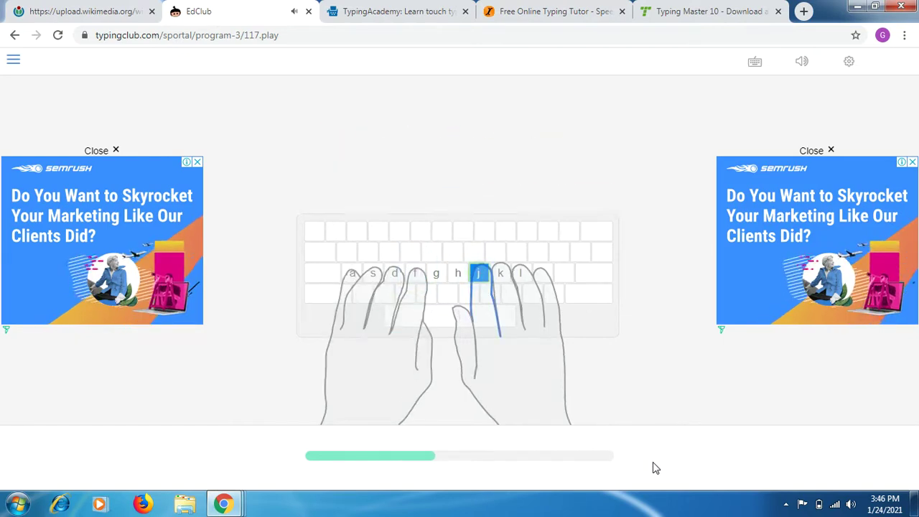
type("jjf")
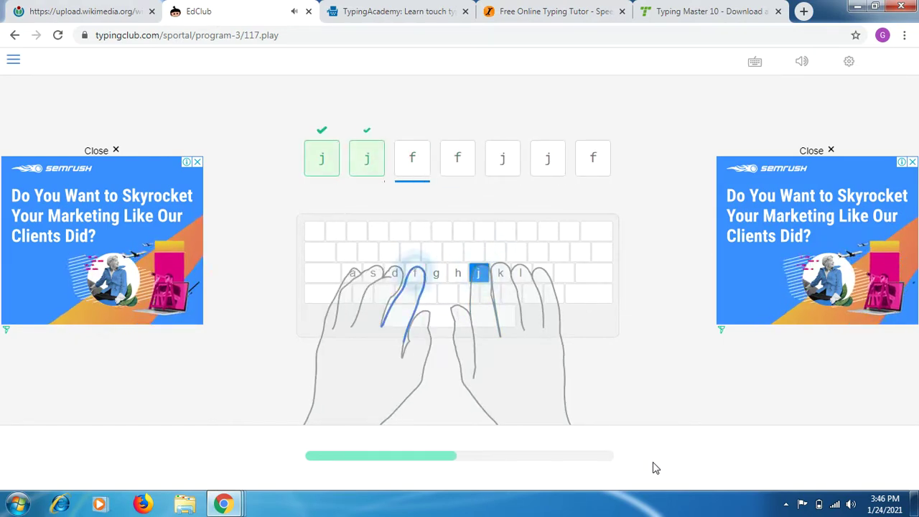
type("fjjf")
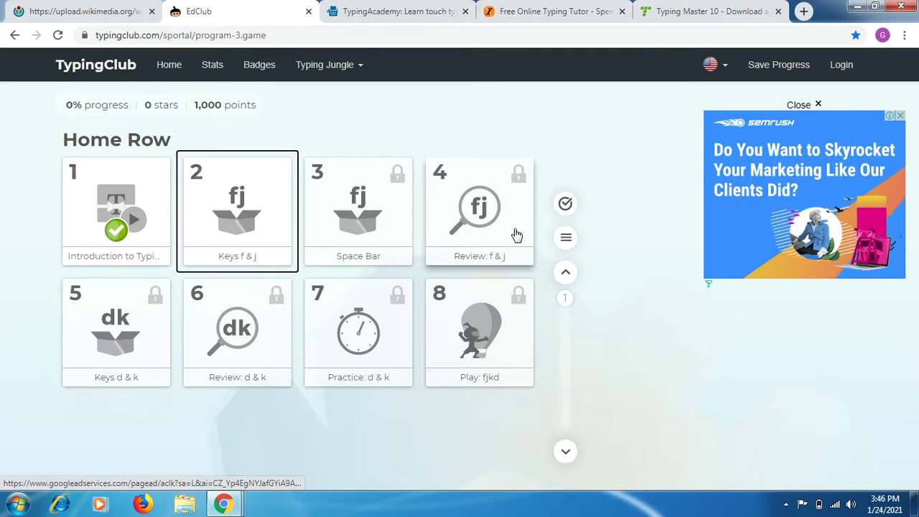
Look through the further TypingClub lessons, from the home row keys on to lessons 40 to 51.
left_click(565, 453)
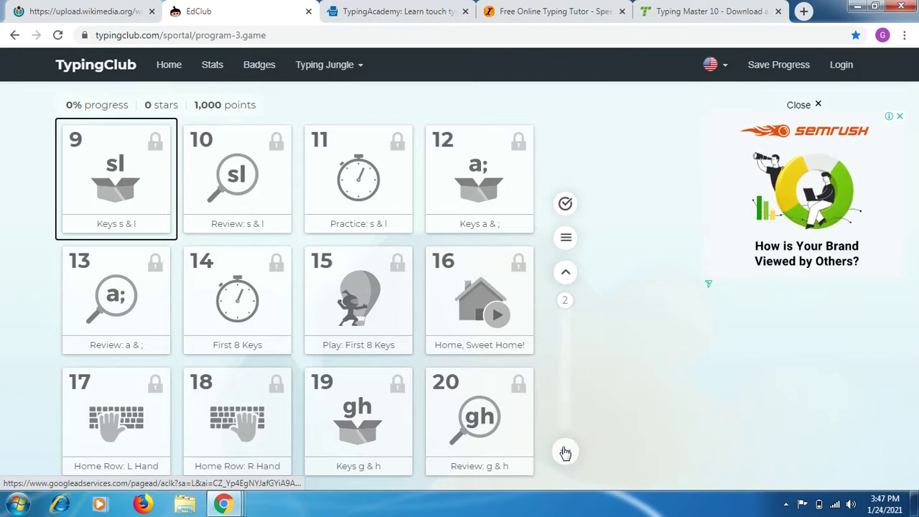
left_click(566, 453)
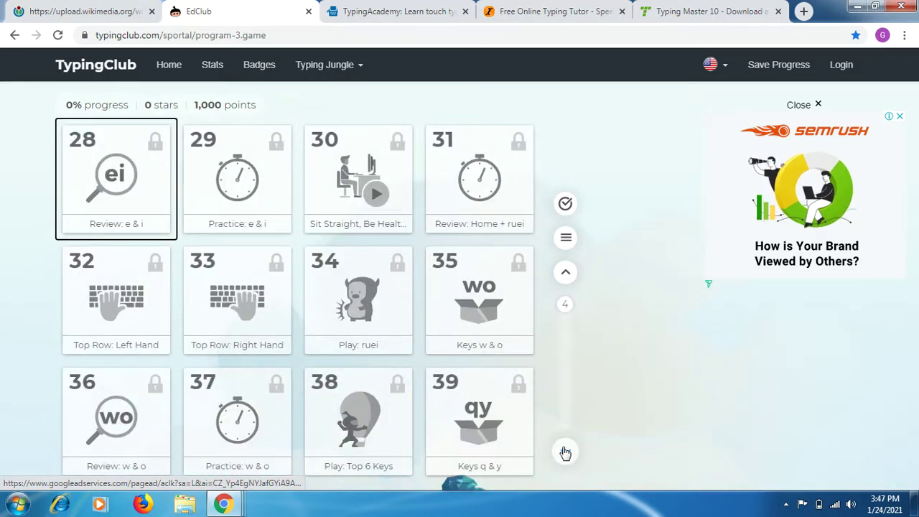
left_click(565, 453)
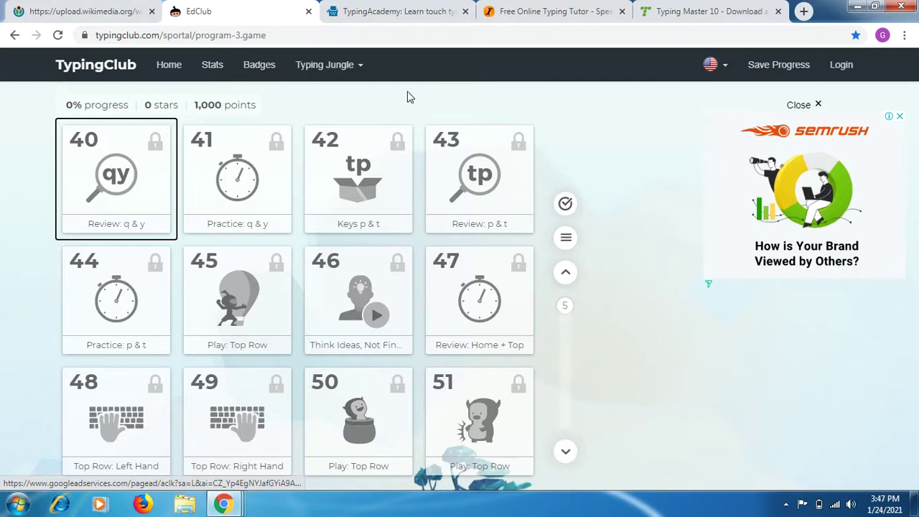
Switch to TypingAcademy and continue its free typing speed test.
left_click(411, 18)
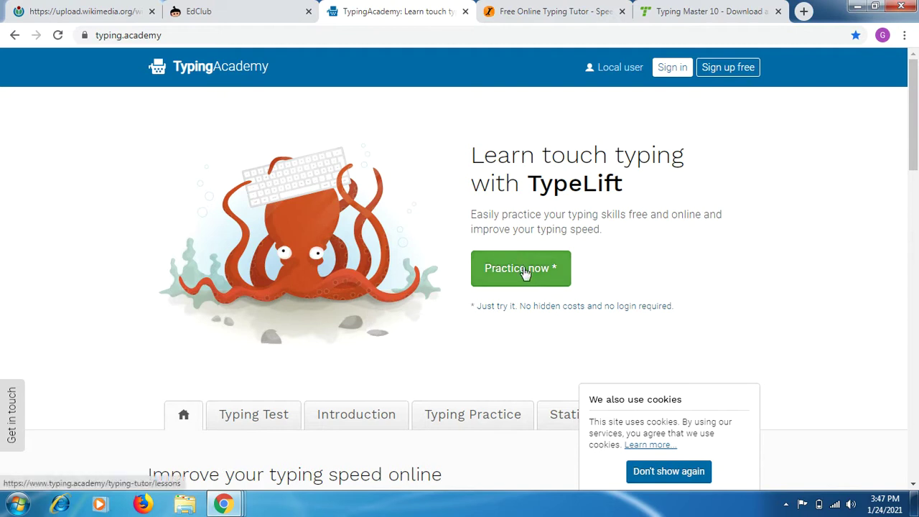
left_click(254, 416)
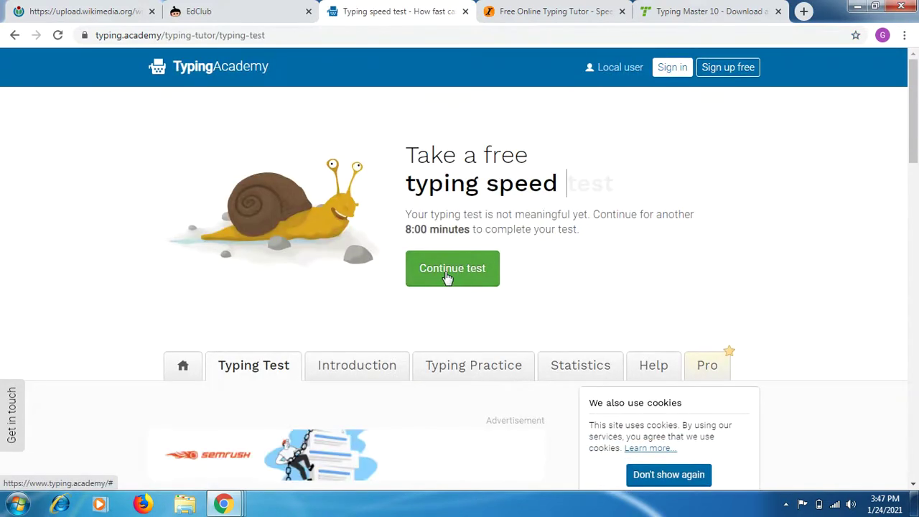
left_click(446, 277)
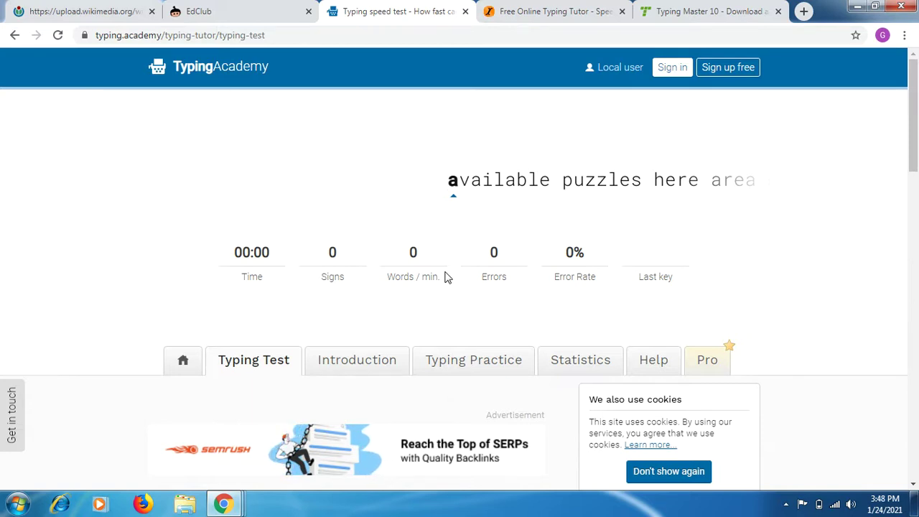
Enter the speed test words "available puzzles here area may story out his all those same".
type("ava")
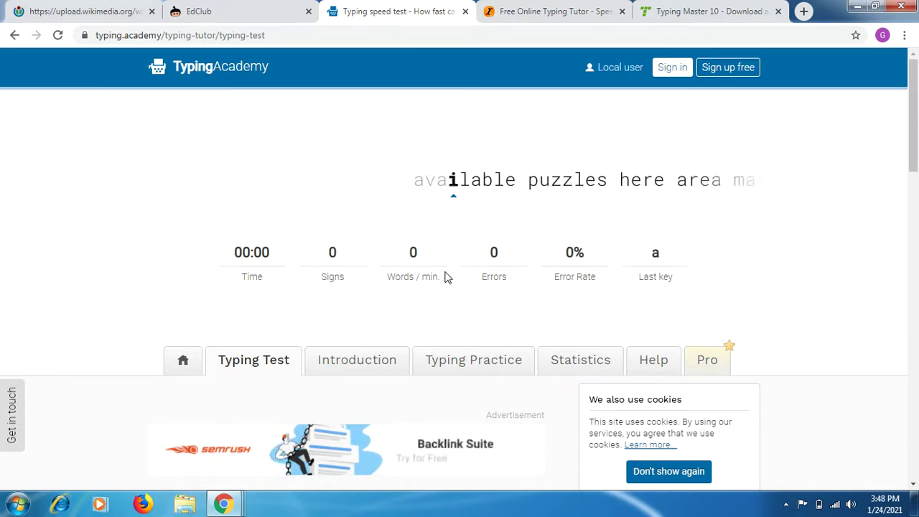
type("ilable p;u")
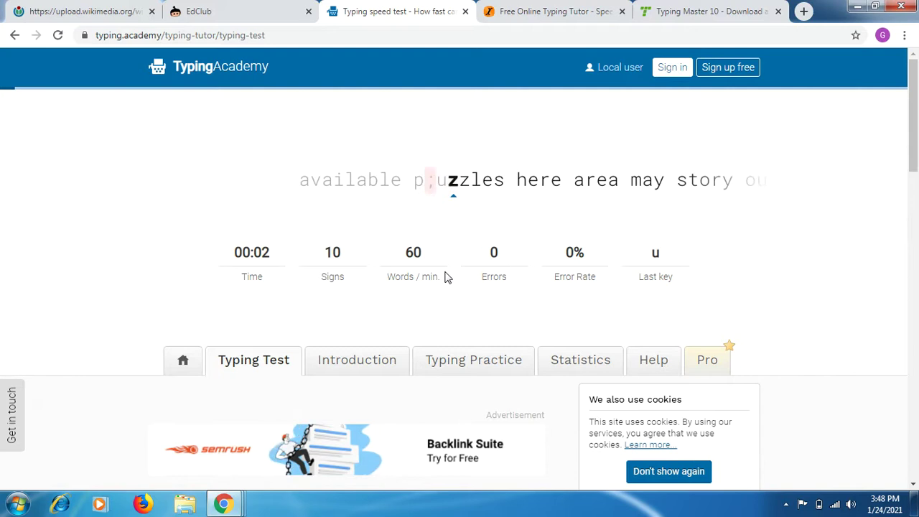
type("zzles ")
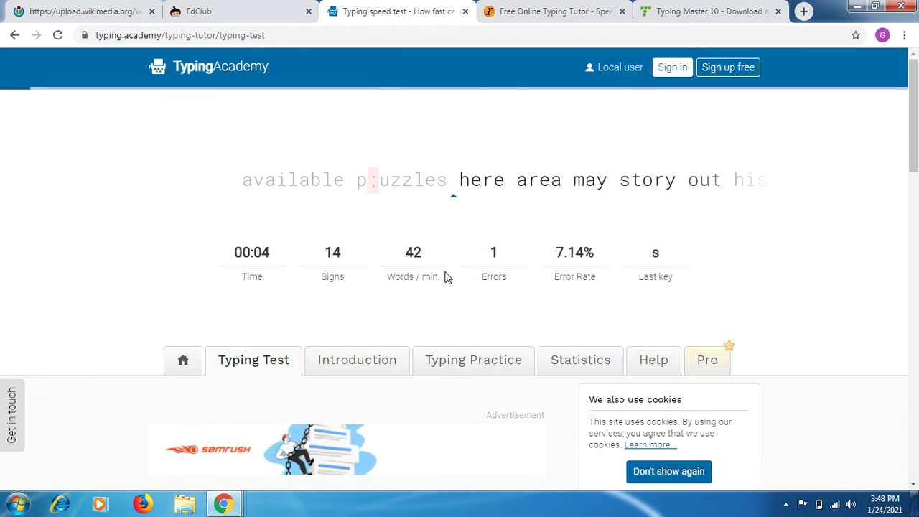
type("hee")
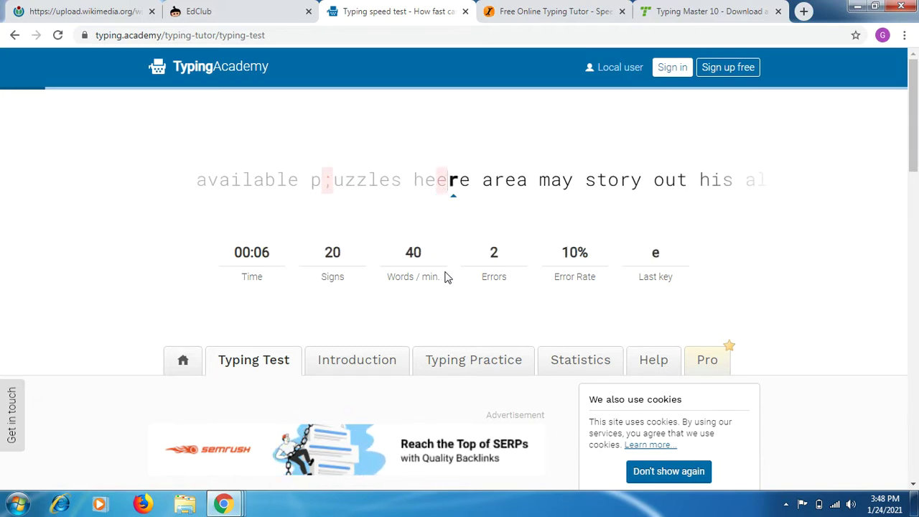
type("re area")
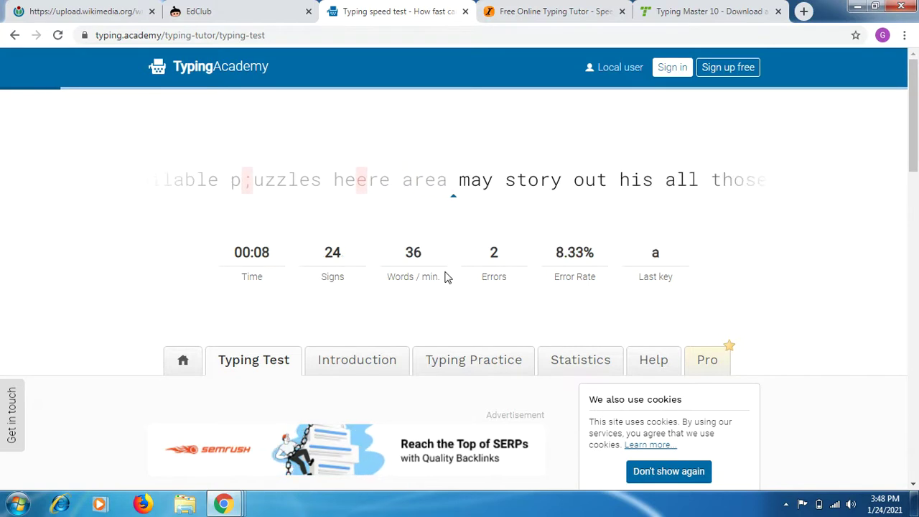
type(" may sto")
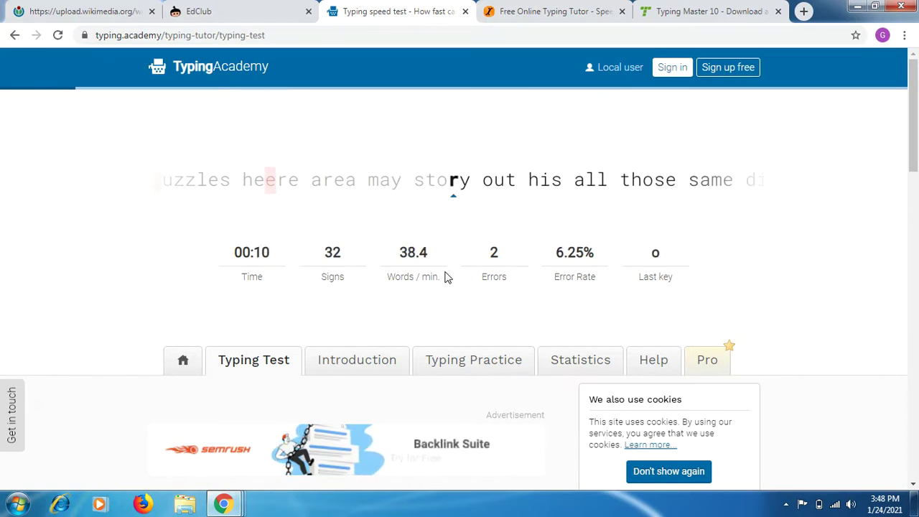
type("ry otu")
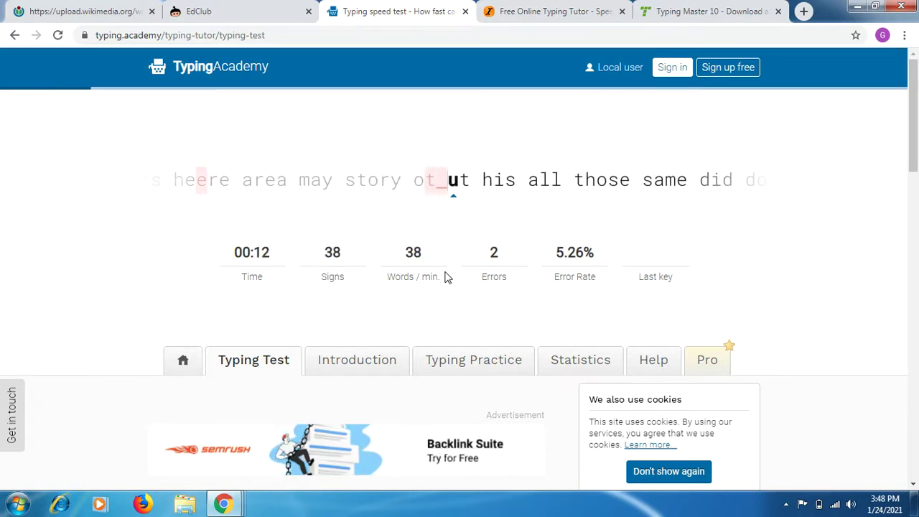
type("t h")
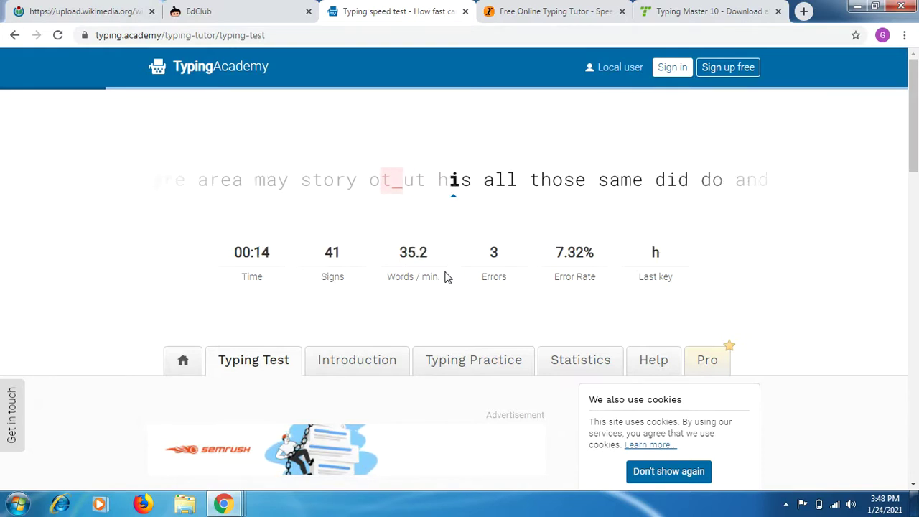
type("is all t")
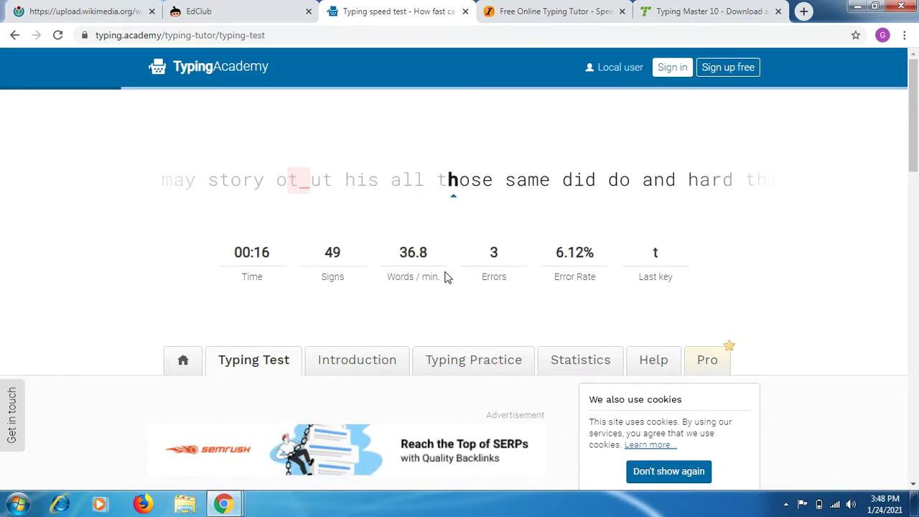
type("hose same ")
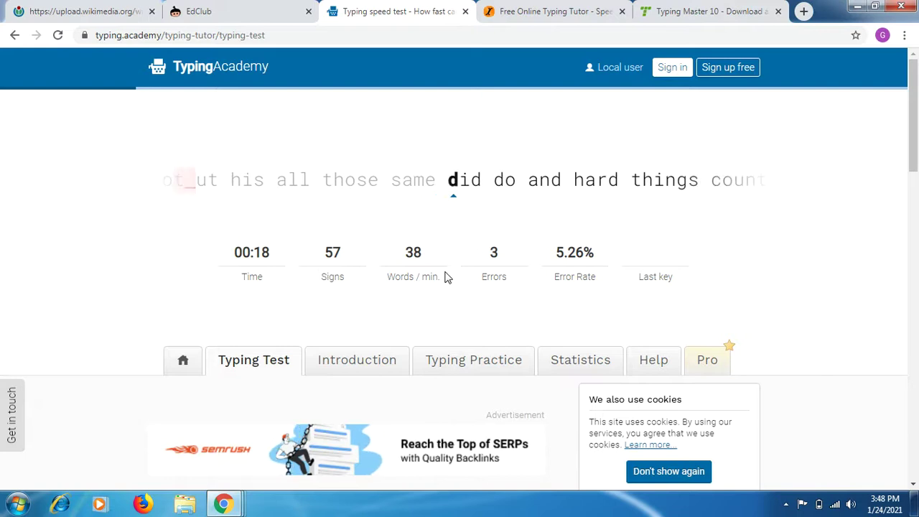
Continue the speed test with the words "did do and hard things country what game was well".
type("did do ")
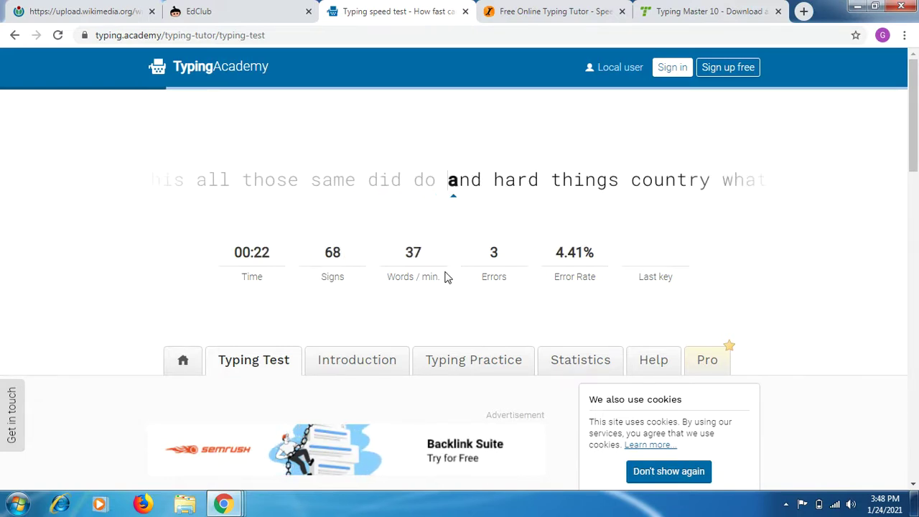
type("and ha")
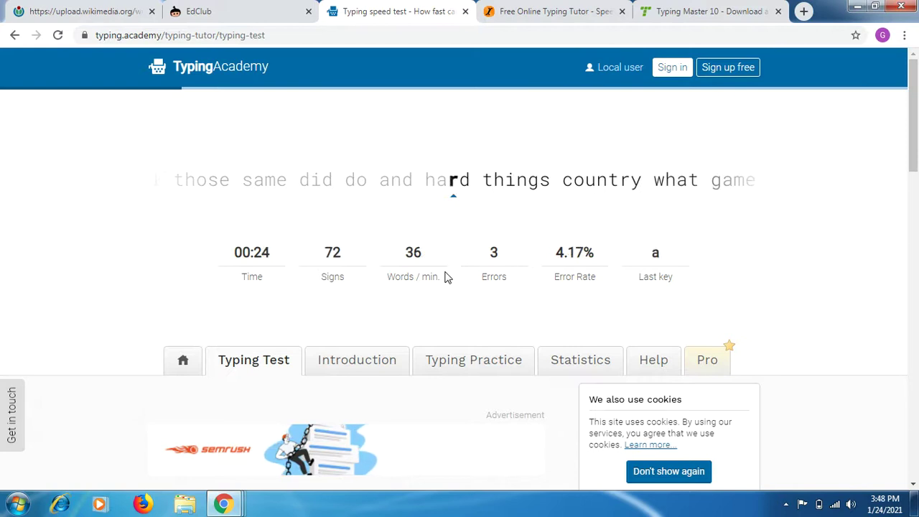
type("rd")
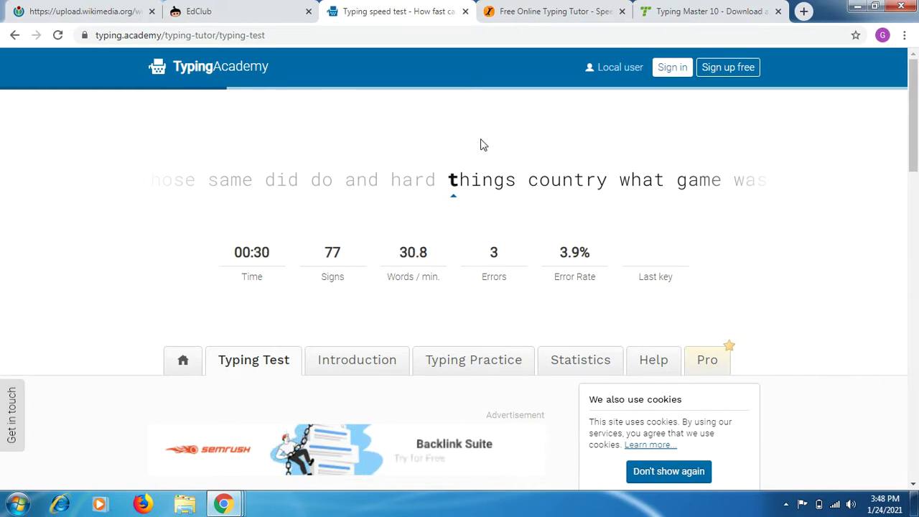
type("tgn")
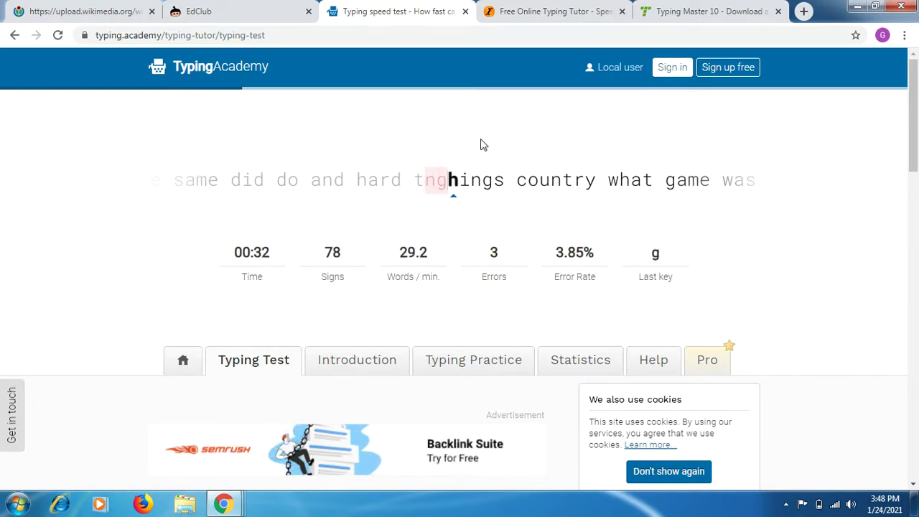
type("gs co")
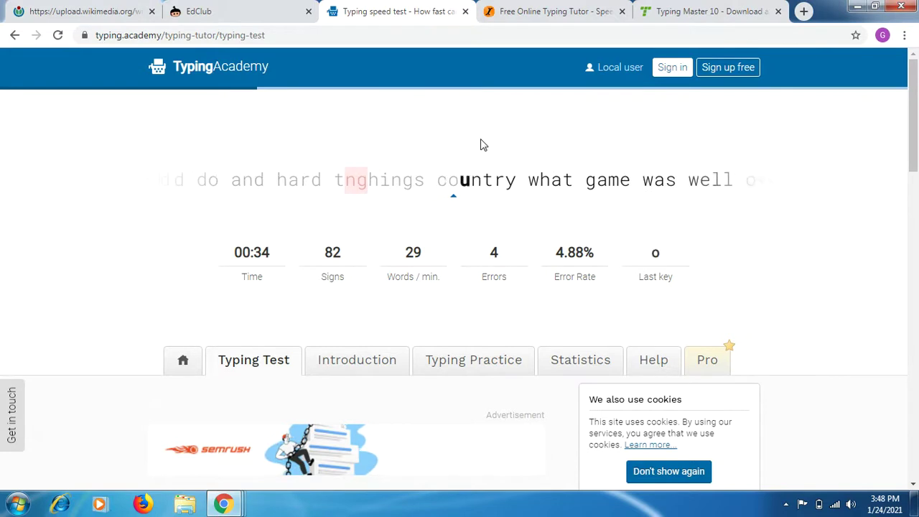
type("untry what ")
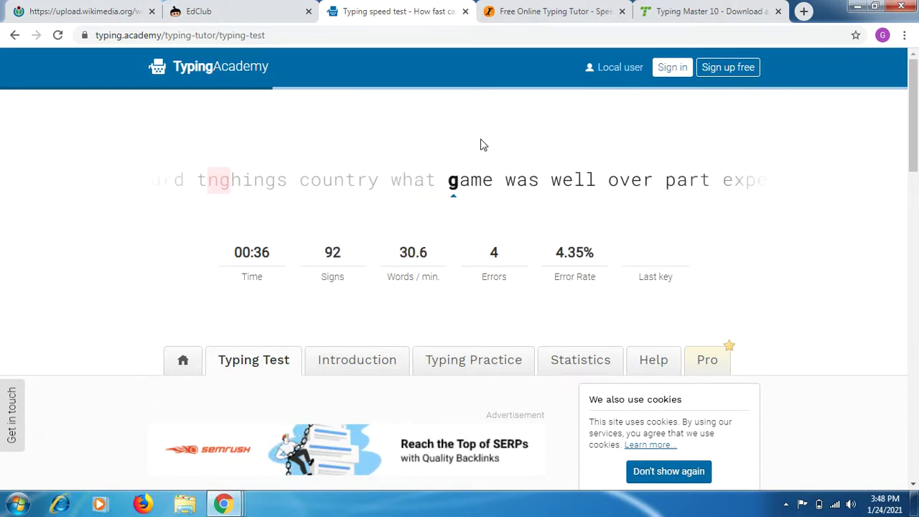
type("game was well")
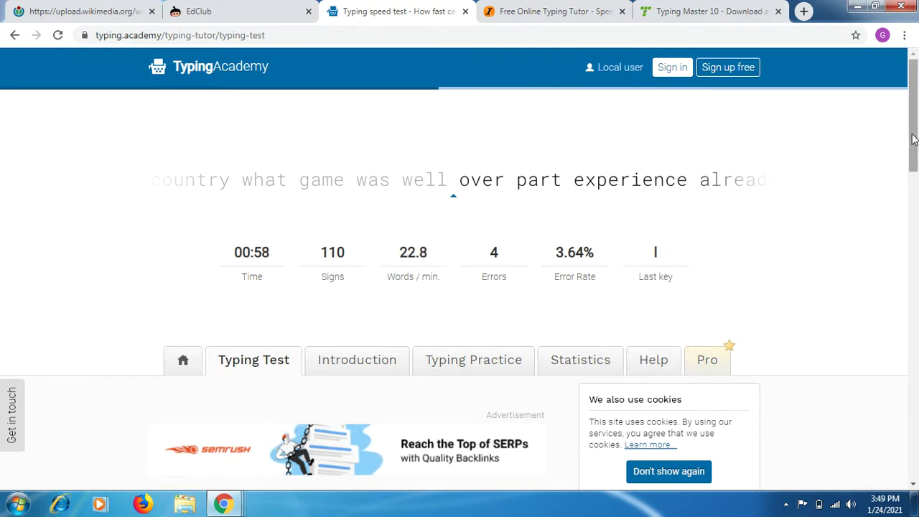
Cancel the running speed test in favour of Typing Practice and start a random lesson.
left_click_drag(915, 119, 915, 136)
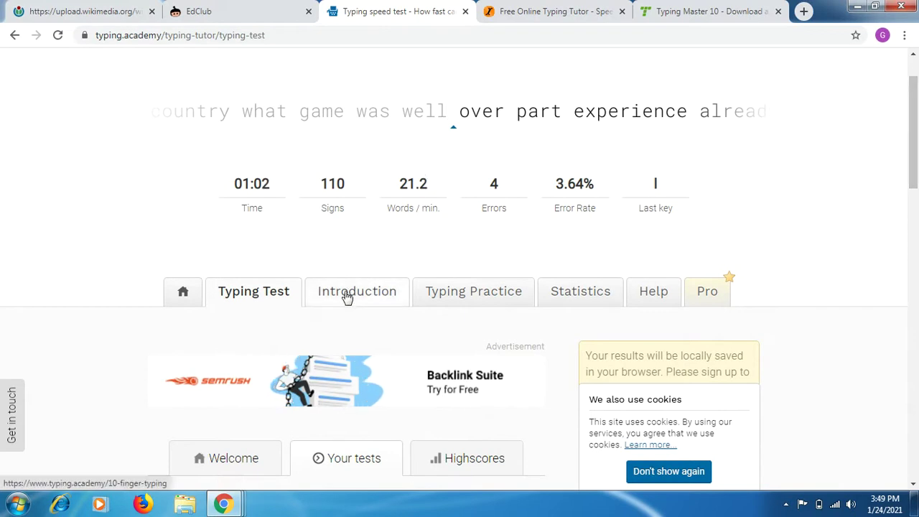
left_click(474, 294)
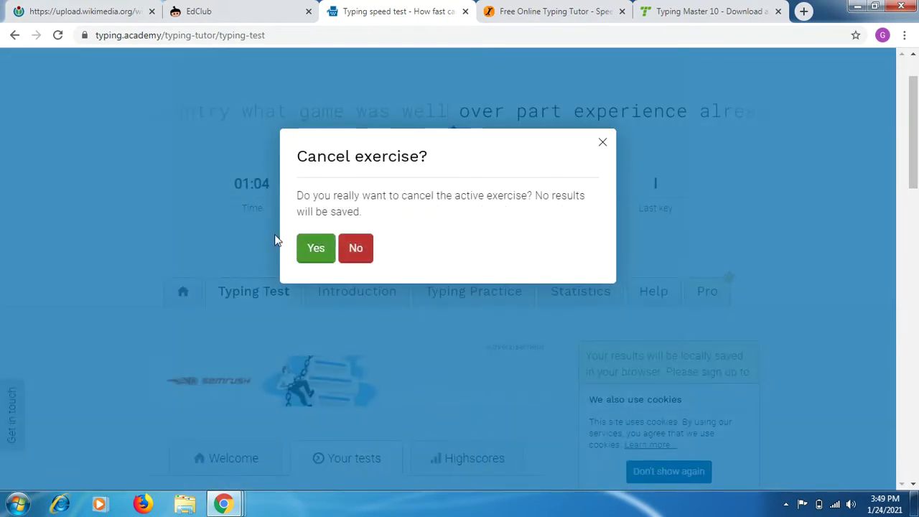
left_click(313, 247)
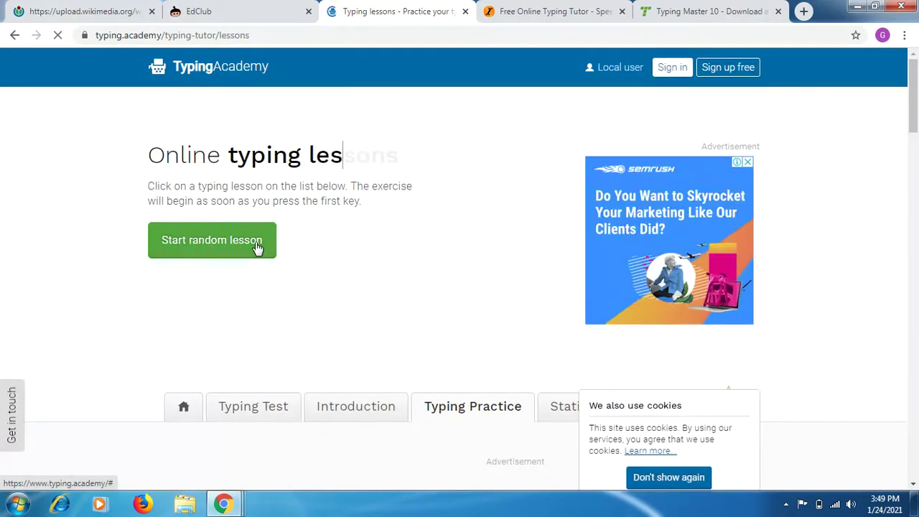
left_click(257, 248)
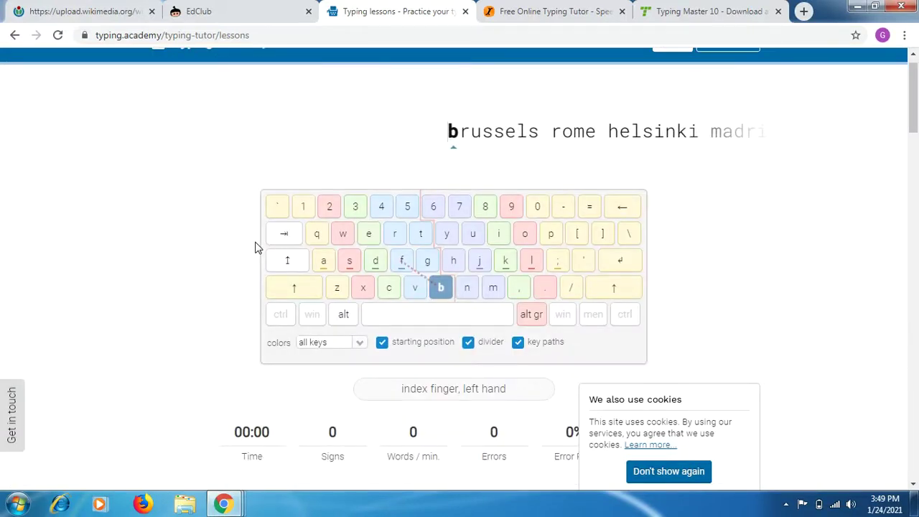
Enter the lesson words "brussels rome helsinki madrid" and check the typing statistics under the keyboard.
type("bru")
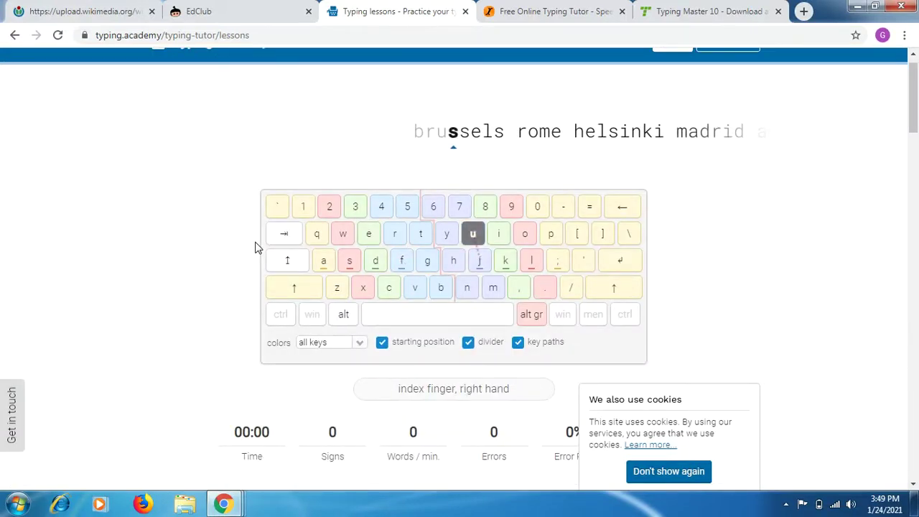
type("ssels ")
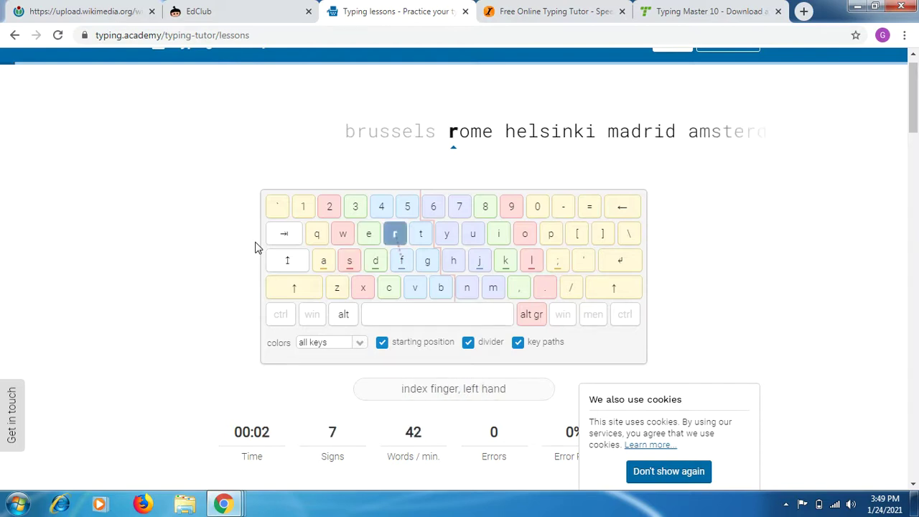
type("rome helsingkin")
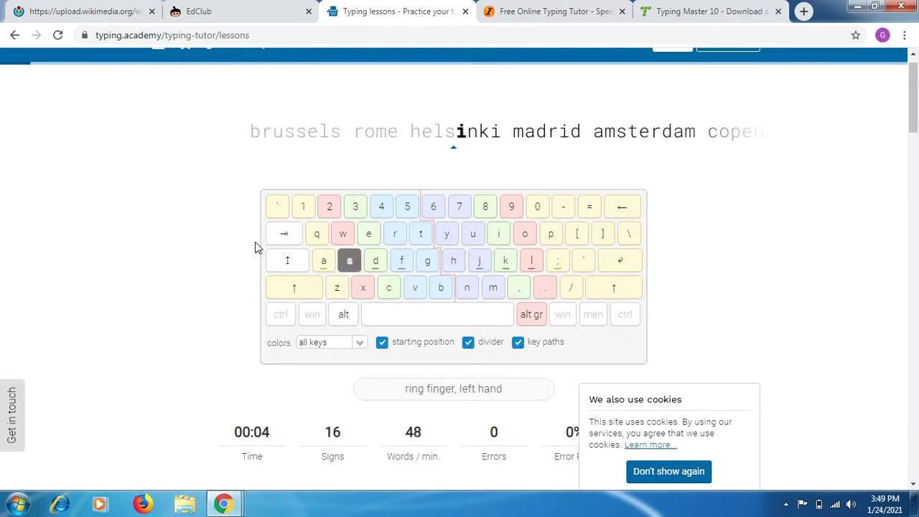
type(" madrid")
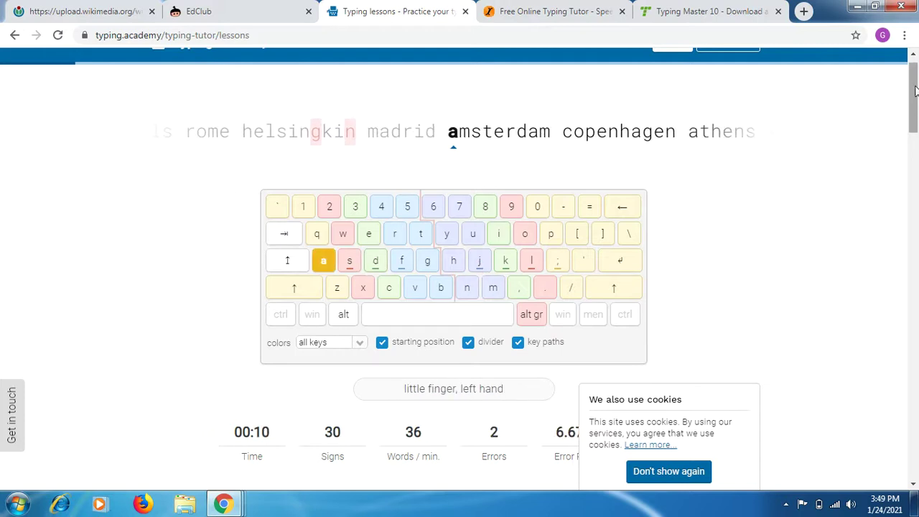
scroll(912, 122, "down", 3)
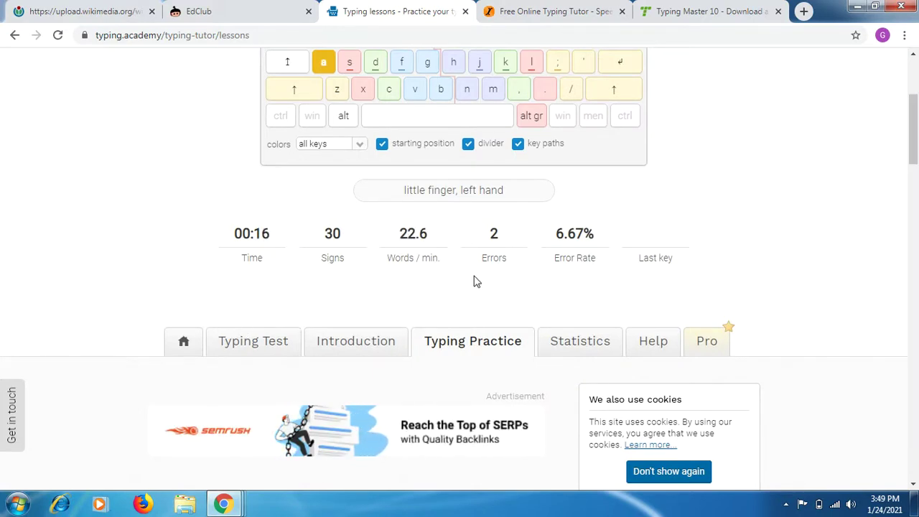
Switch to Speed Typing Online and open its Typing Lessons overview.
left_click(530, 10)
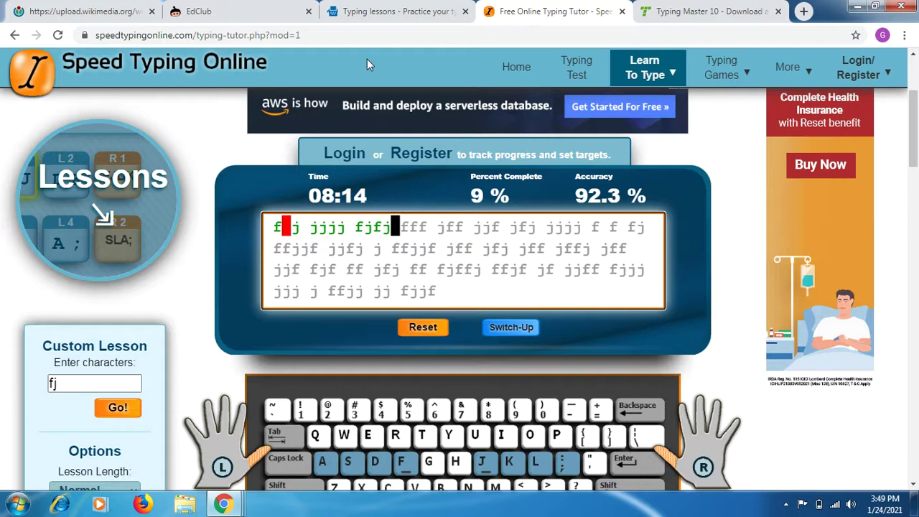
mouse_move(659, 71)
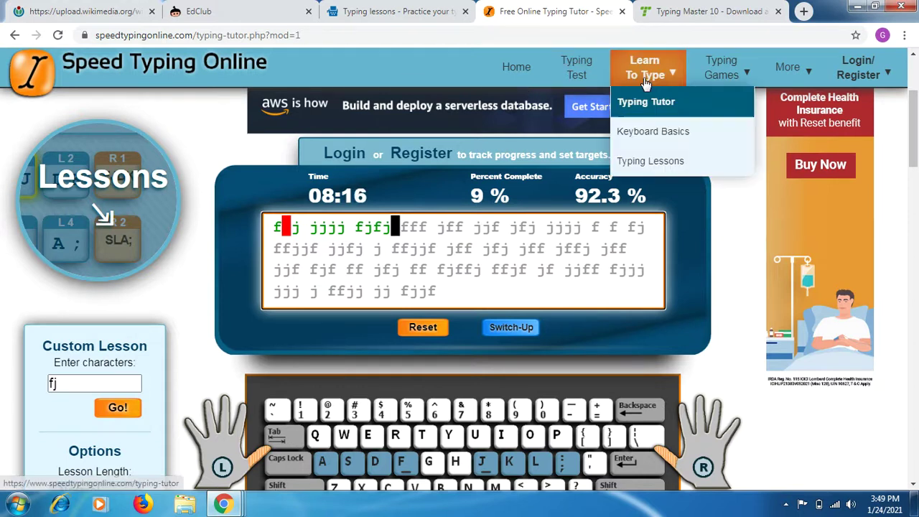
left_click(645, 161)
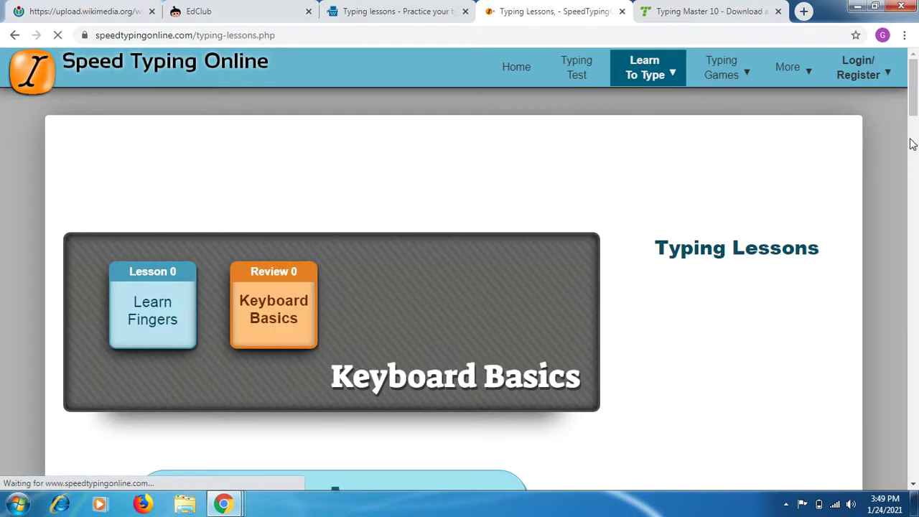
Look through the Classic Lessons, from the Home Row and Top Row groups on to Shift and All.
scroll(910, 154, "down", 5)
scroll(913, 148, "down", 1)
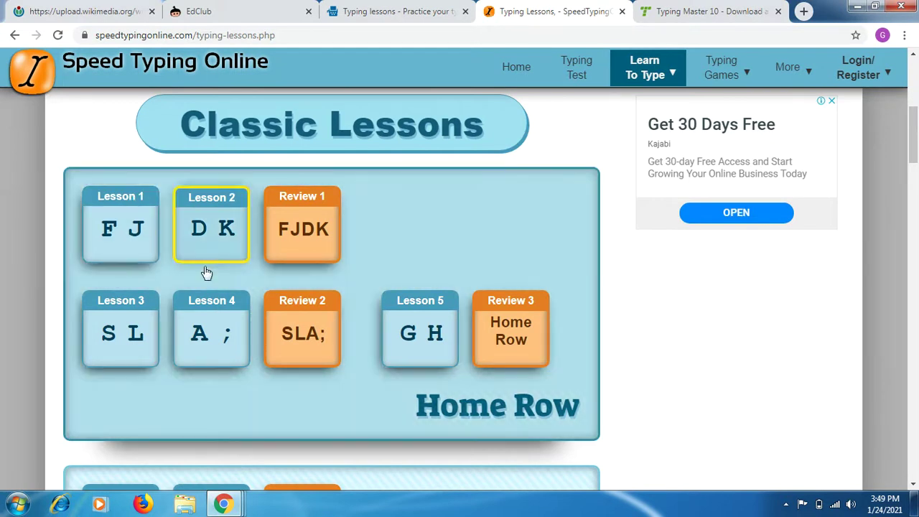
scroll(916, 179, "down", 3)
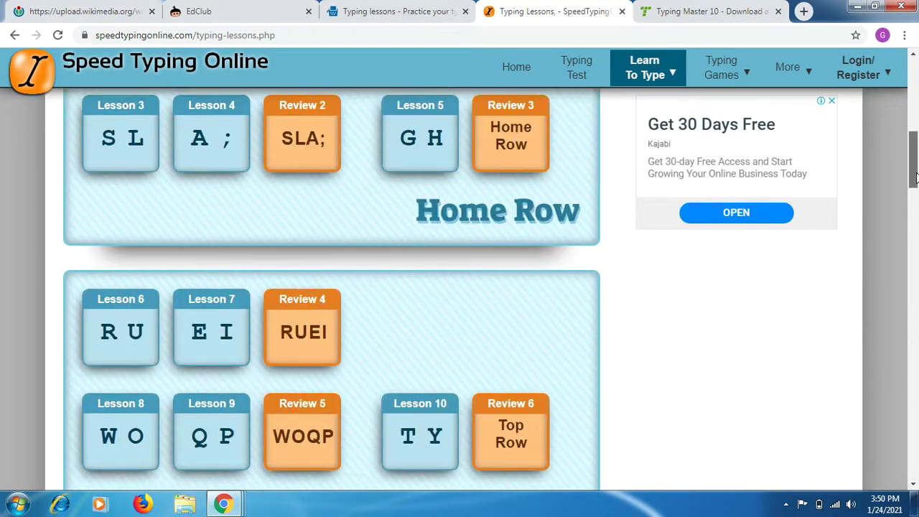
left_click_drag(916, 179, 916, 286)
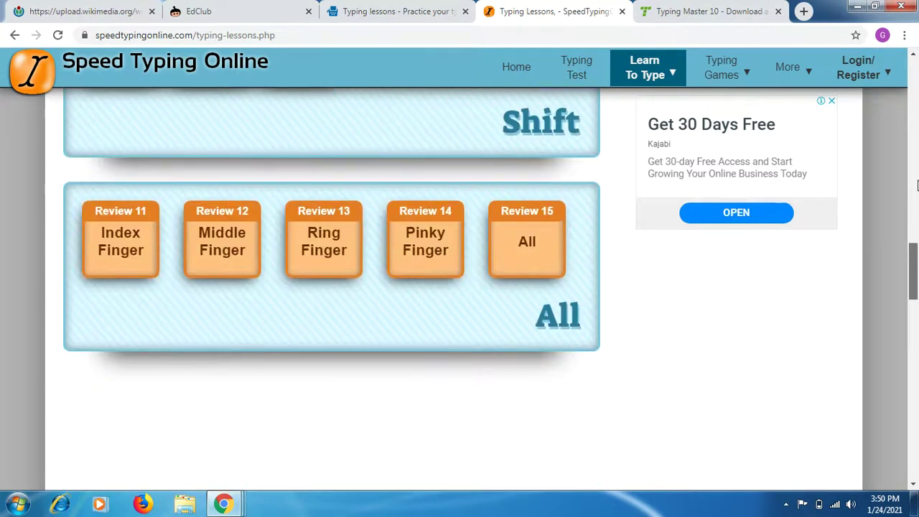
scroll(915, 149, "down", 1)
scroll(909, 129, "up", 15)
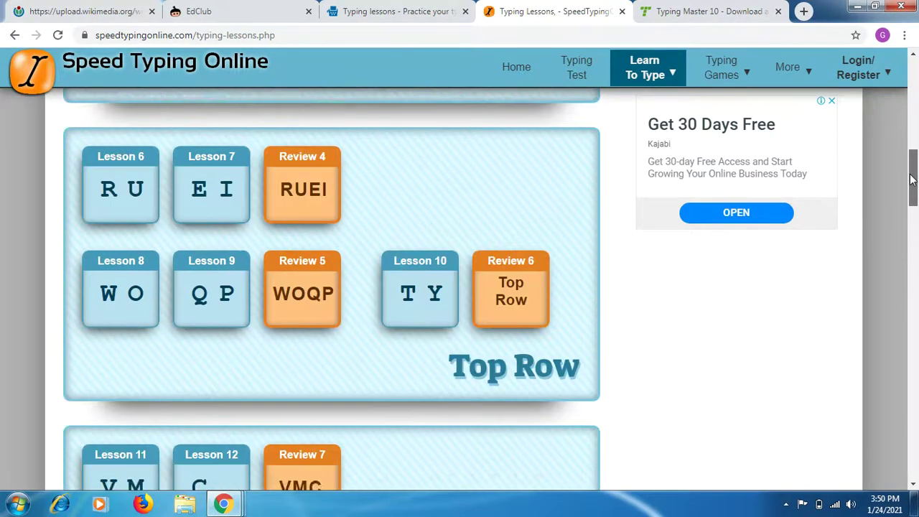
scroll(906, 125, "up", 6)
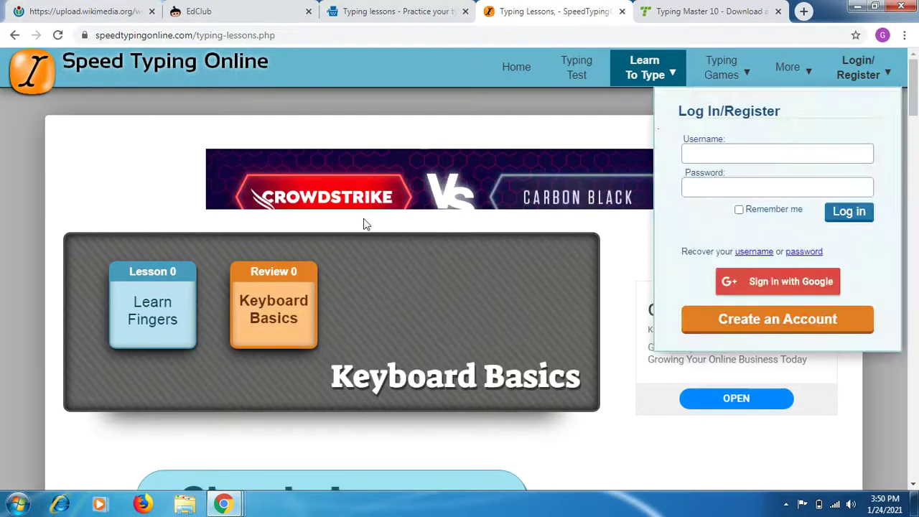
Open Lesson 1 for the F and J keys and enter "f j fjjj ff jjj".
left_click_drag(915, 100, 916, 155)
left_click(110, 246)
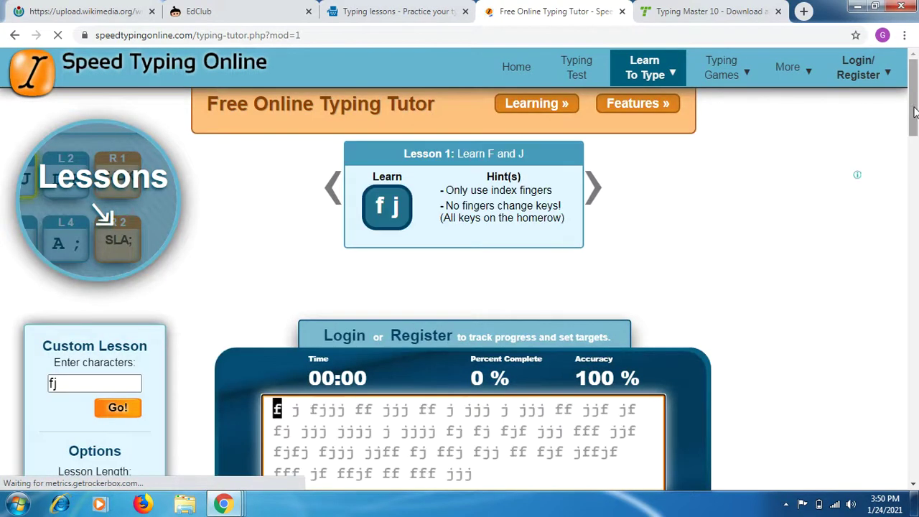
left_click_drag(914, 108, 915, 155)
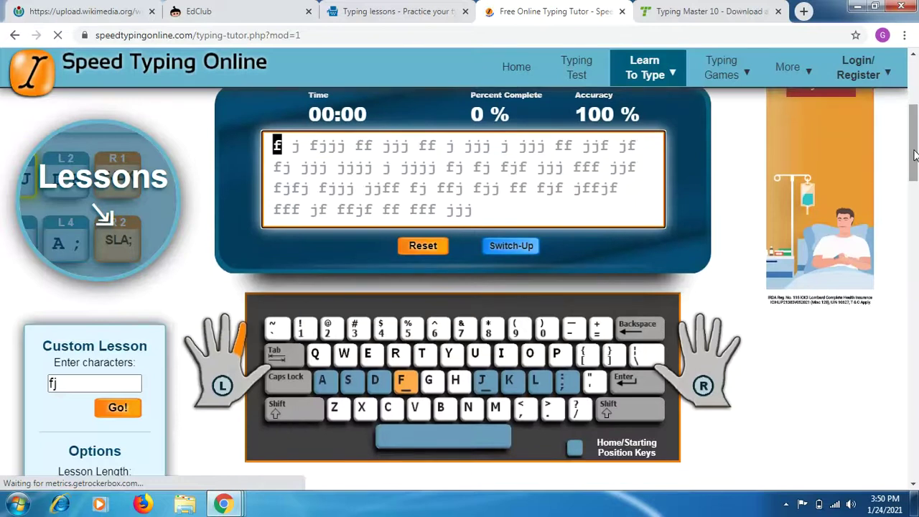
type("f")
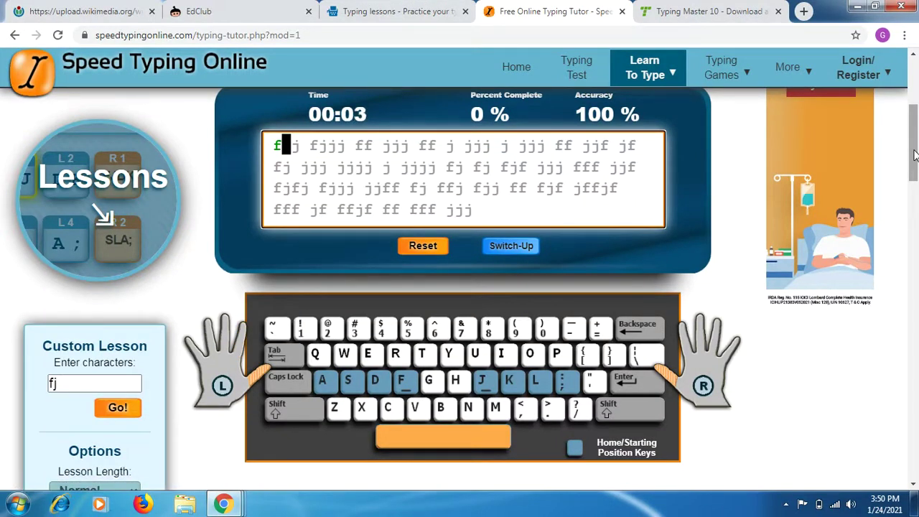
type(" j fjjj f")
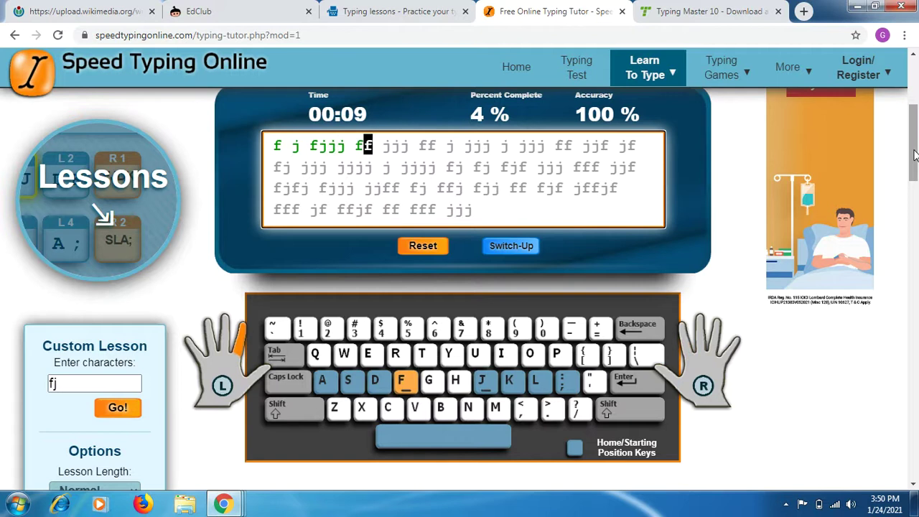
type("f jjj")
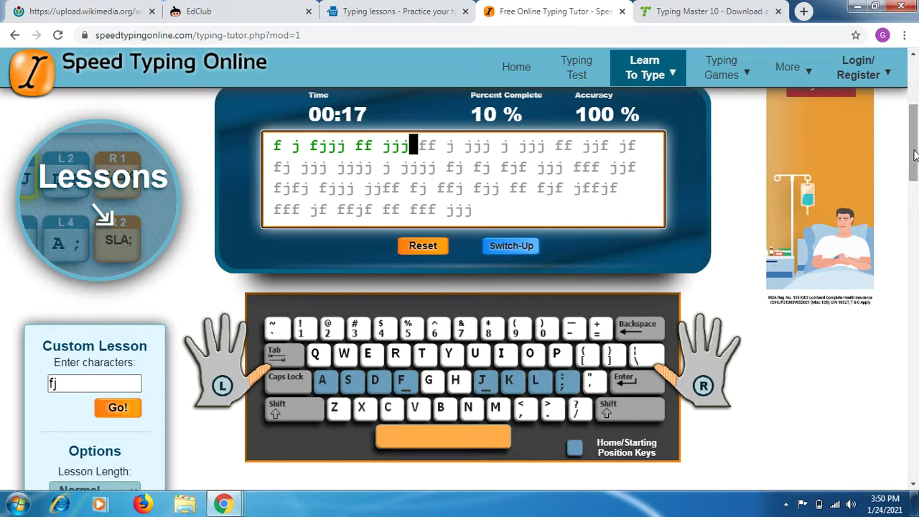
Open the Type the Alphabet game and enter the alphabet from a to z in A-Z (Normal) mode.
mouse_move(727, 68)
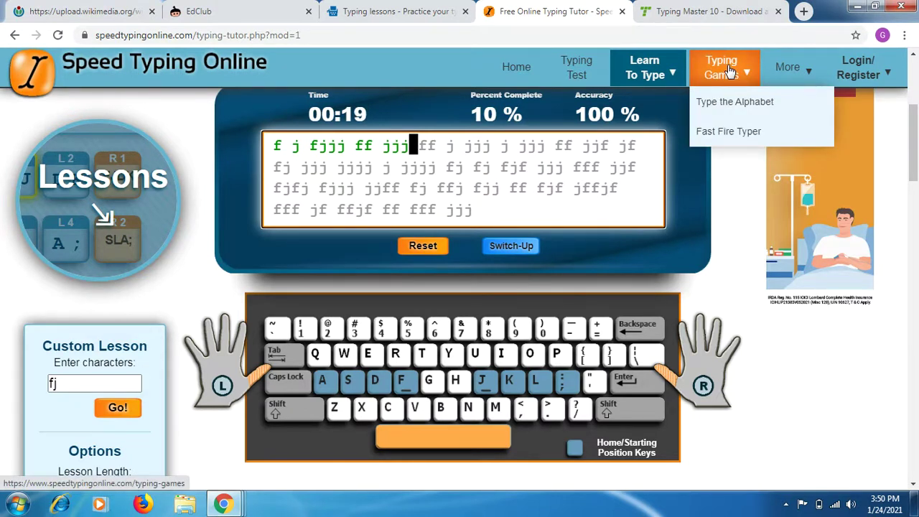
left_click(720, 110)
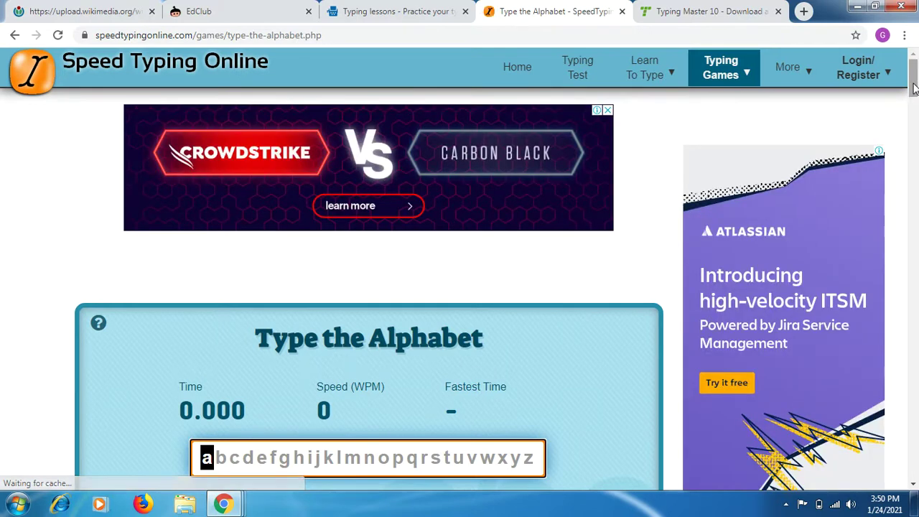
left_click_drag(913, 86, 914, 101)
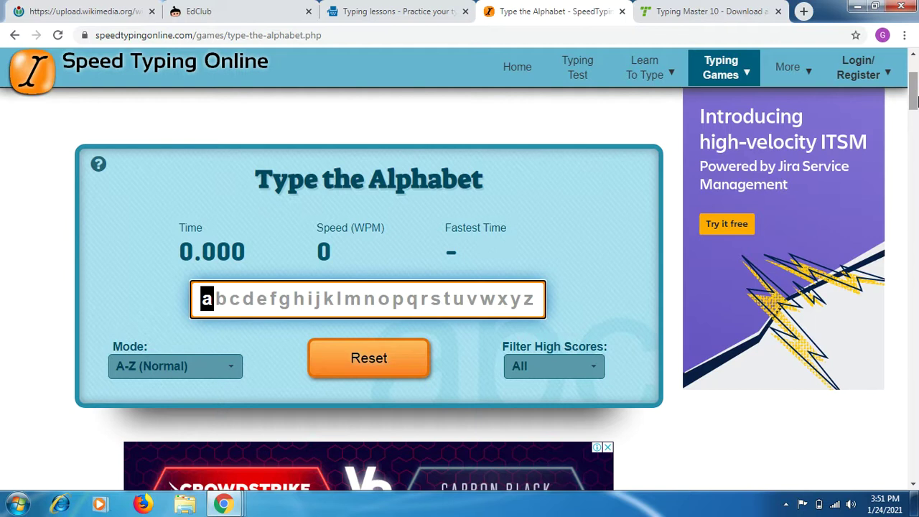
type("abcdefghijklmno")
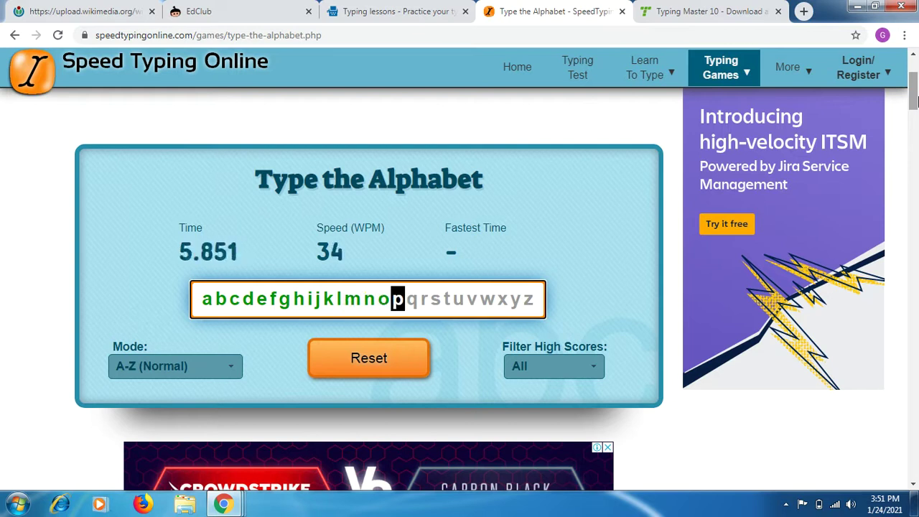
type("pqrst")
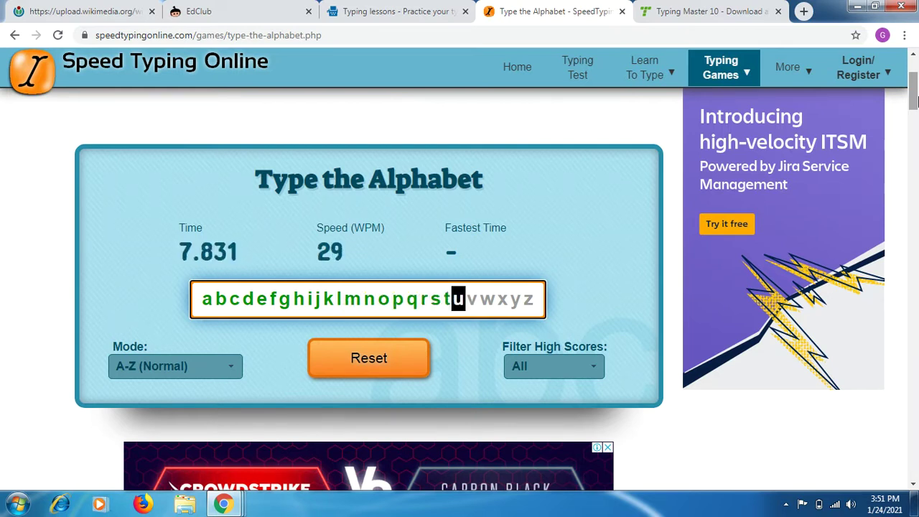
type("uvwxy")
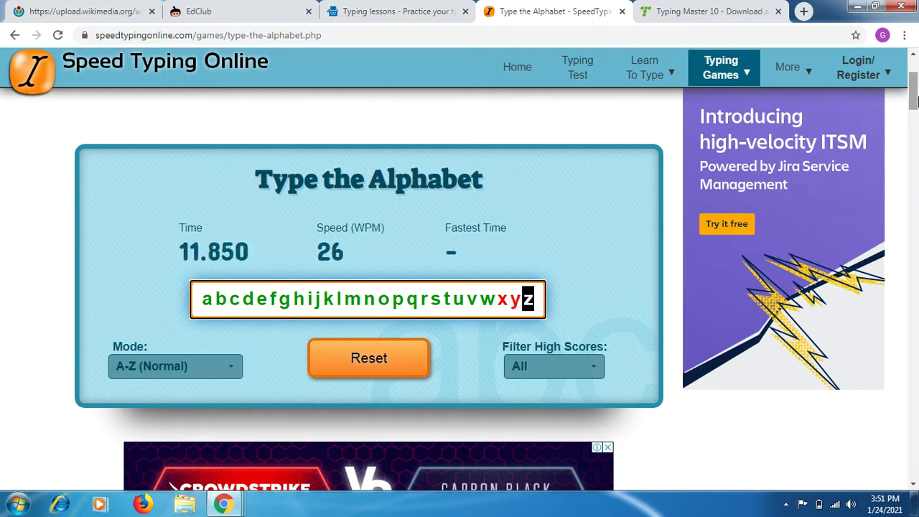
type("z")
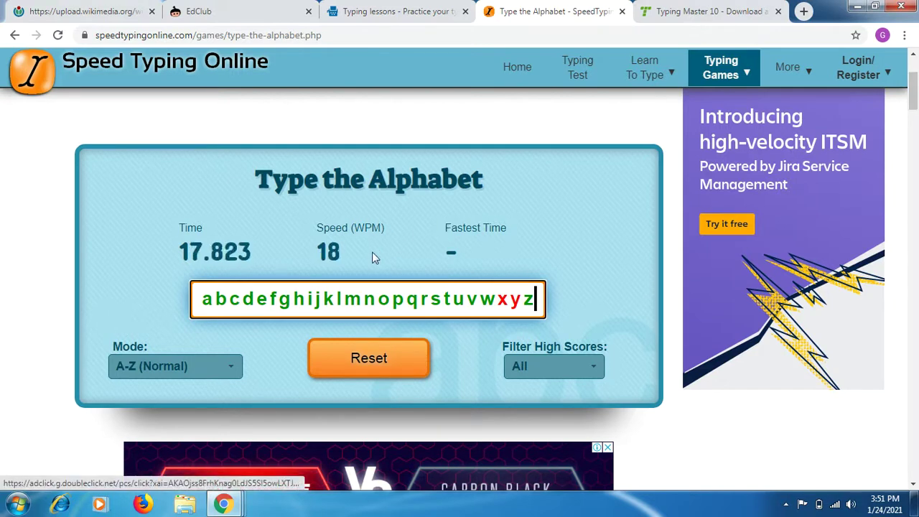
Look through the Filter High Scores options of the Type the Alphabet game.
left_click(595, 375)
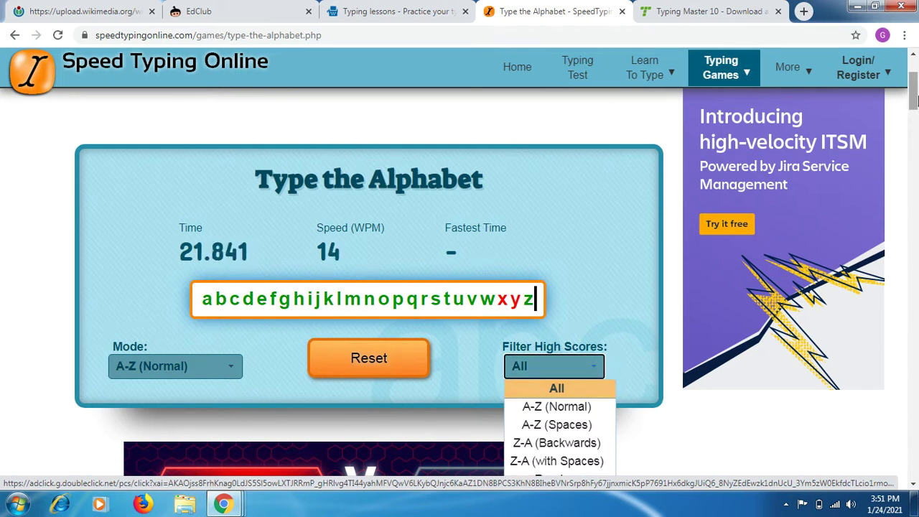
scroll(585, 288, "down", 2)
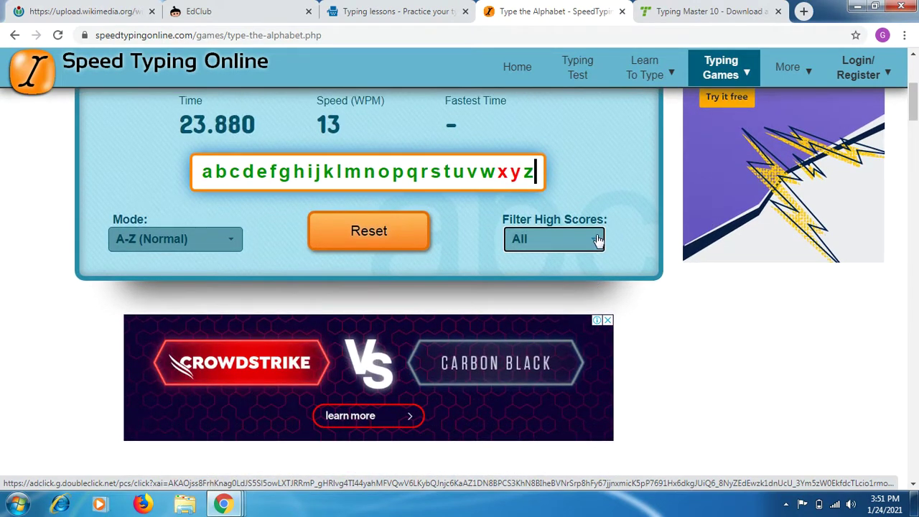
left_click(597, 239)
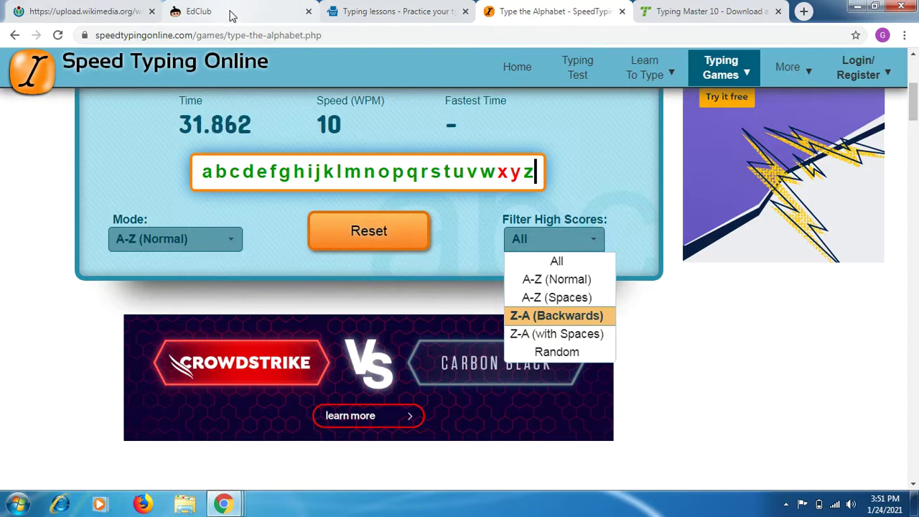
Revisit the open TypingClub and TypingAcademy pages, and return to the Type the Alphabet game.
left_click(203, 10)
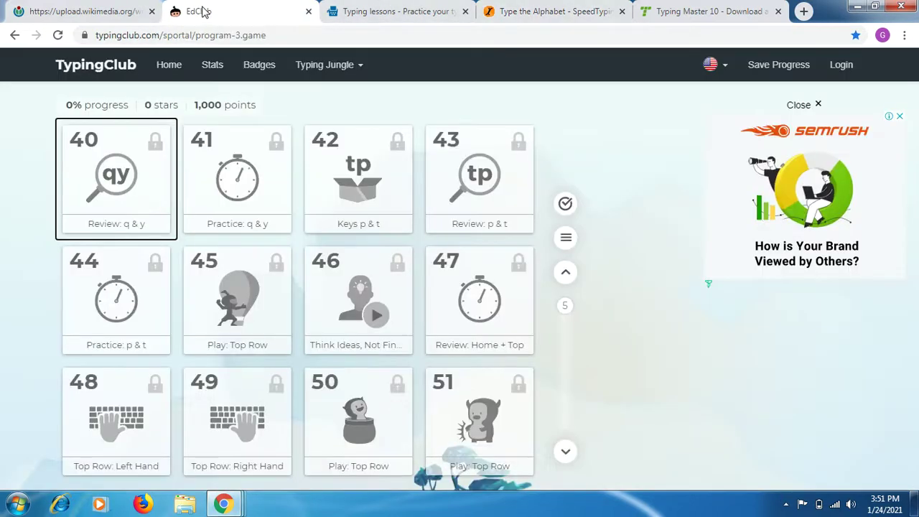
left_click(372, 12)
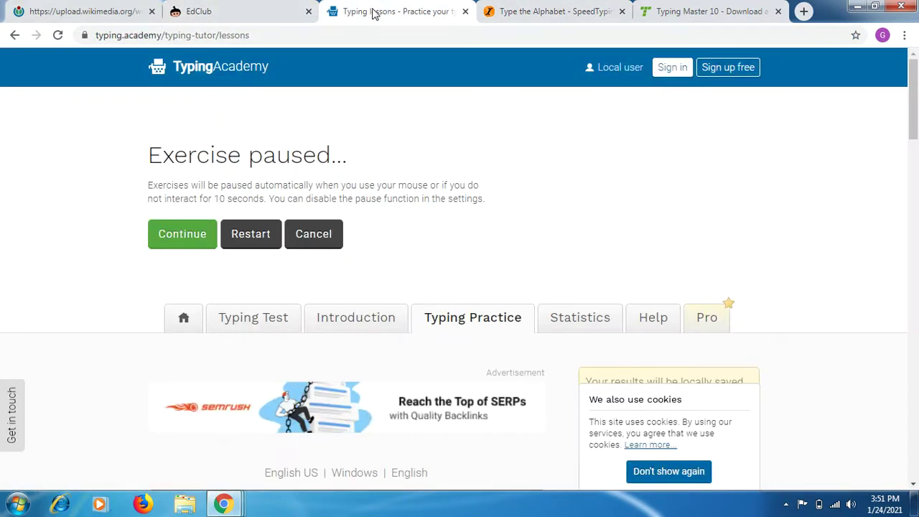
left_click(543, 14)
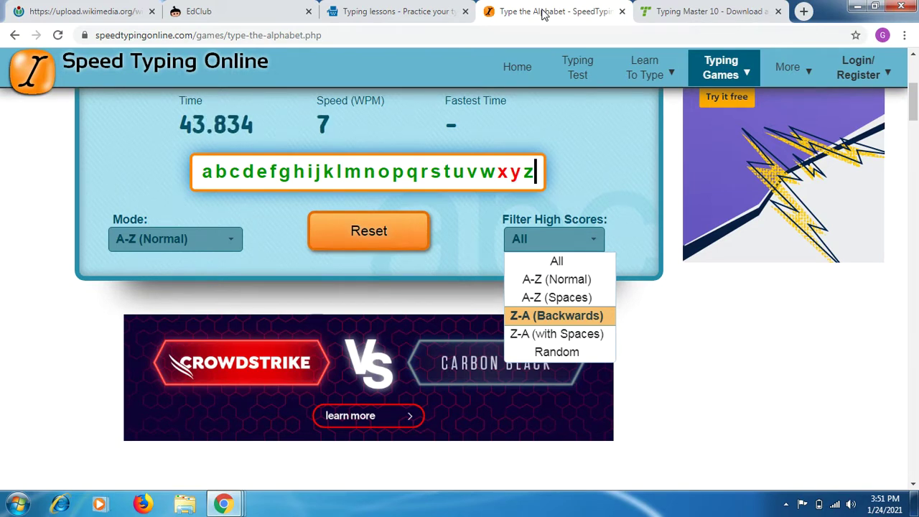
left_click_drag(914, 106, 916, 69)
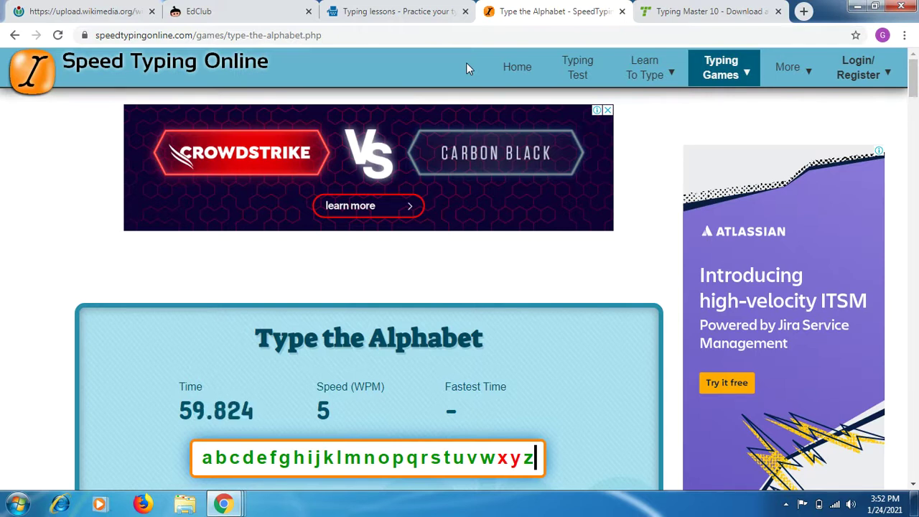
Download TypingMaster 10 from the open Typing Master page and show the installer file in its folder.
left_click(667, 11)
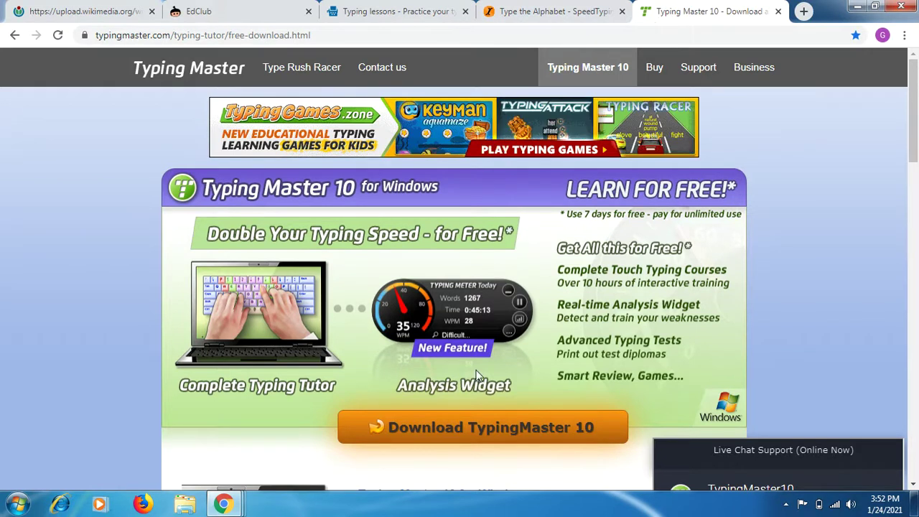
left_click(450, 429)
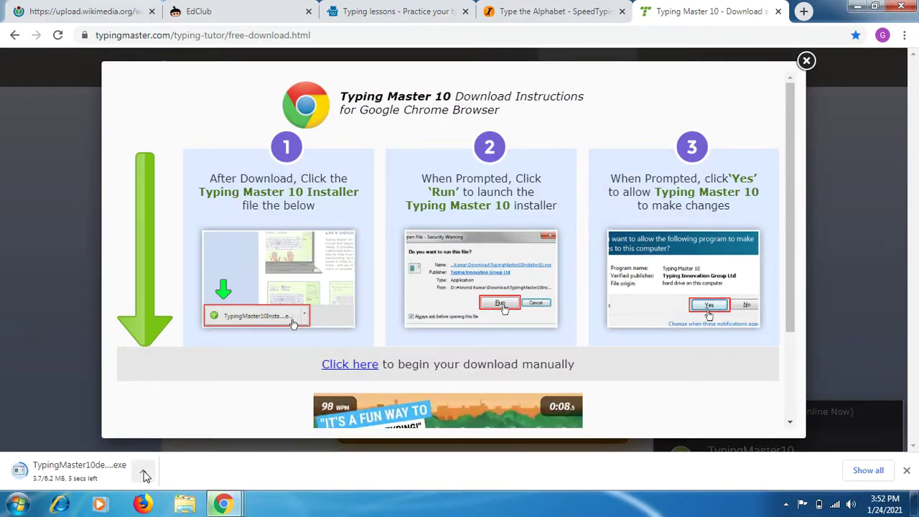
left_click(145, 474)
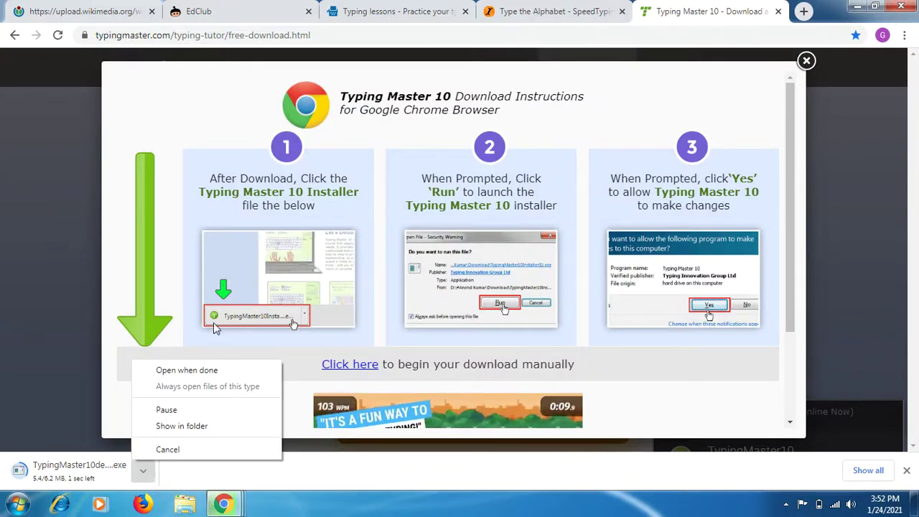
left_click(226, 478)
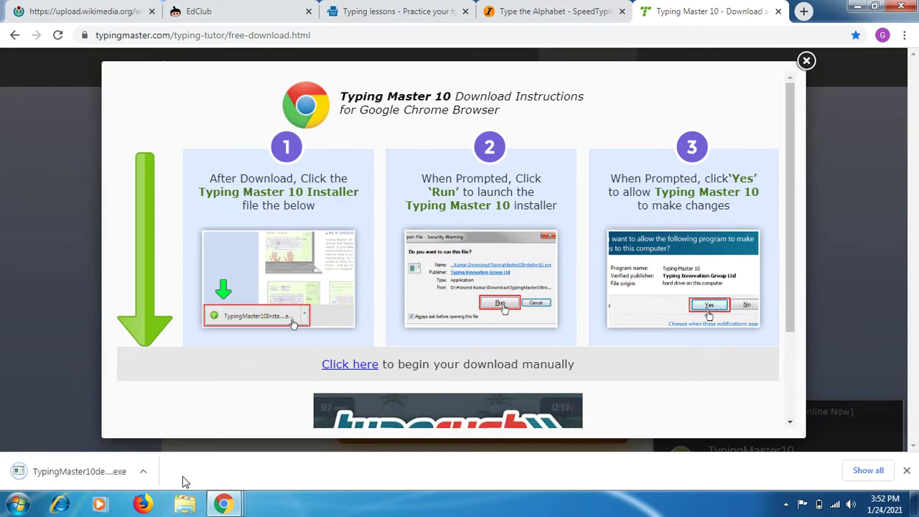
left_click(144, 471)
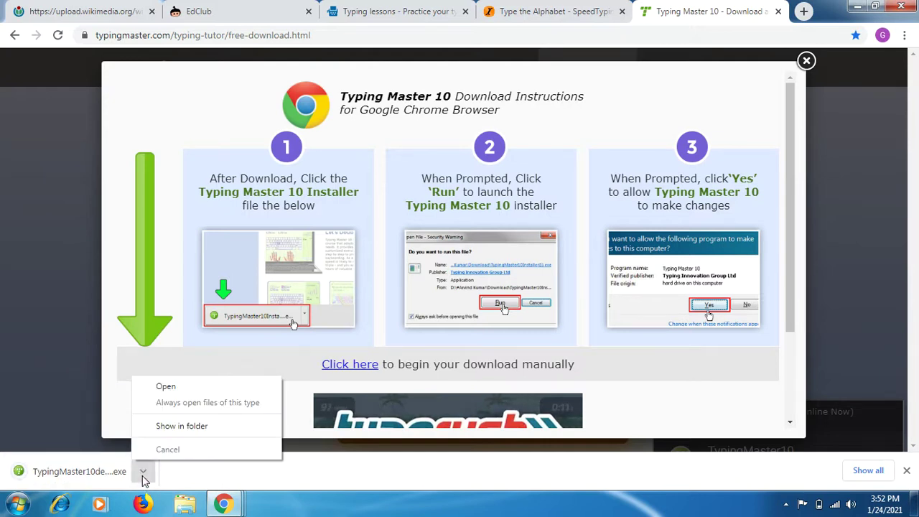
left_click(183, 427)
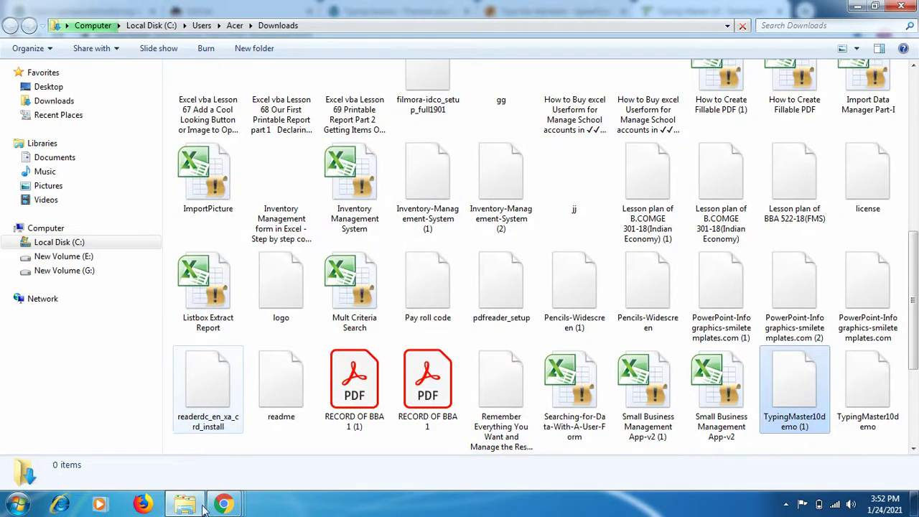
Return to the browser and run the downloaded TypingMaster10demo installer with English as the setup language.
mouse_move(224, 504)
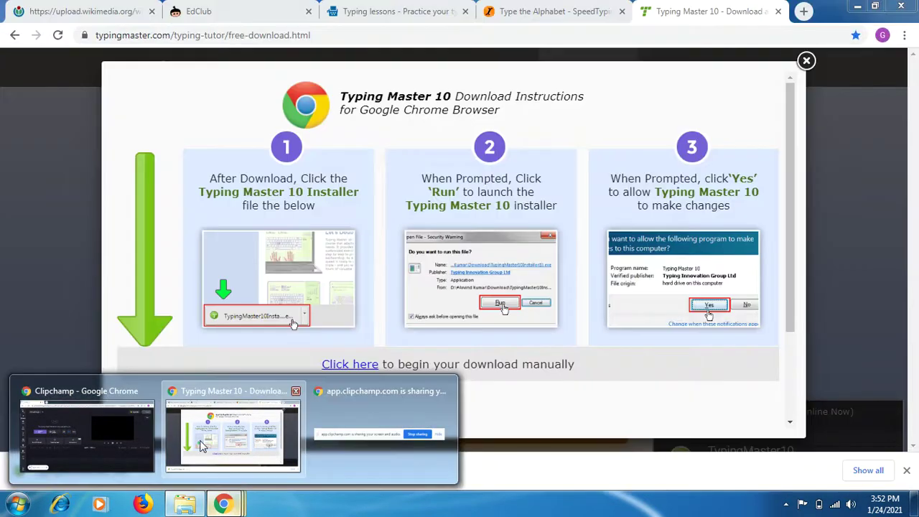
left_click(215, 439)
left_click(145, 475)
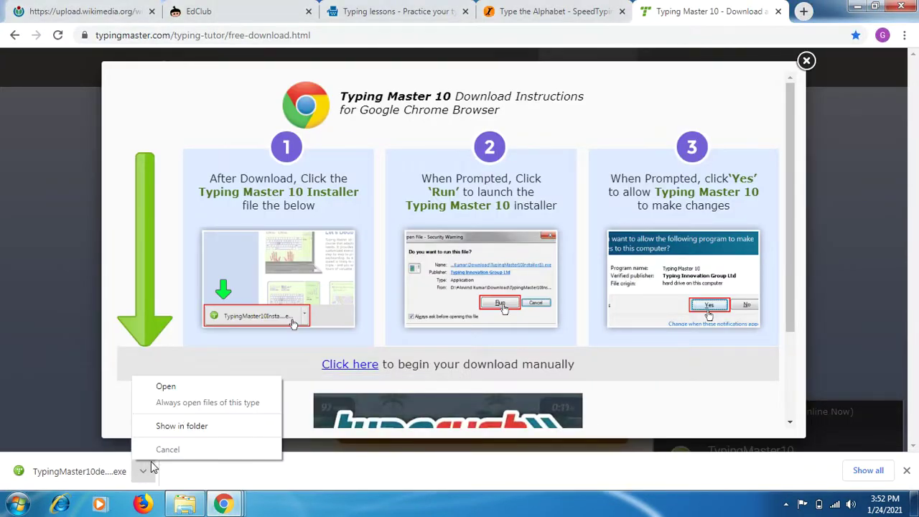
left_click(186, 388)
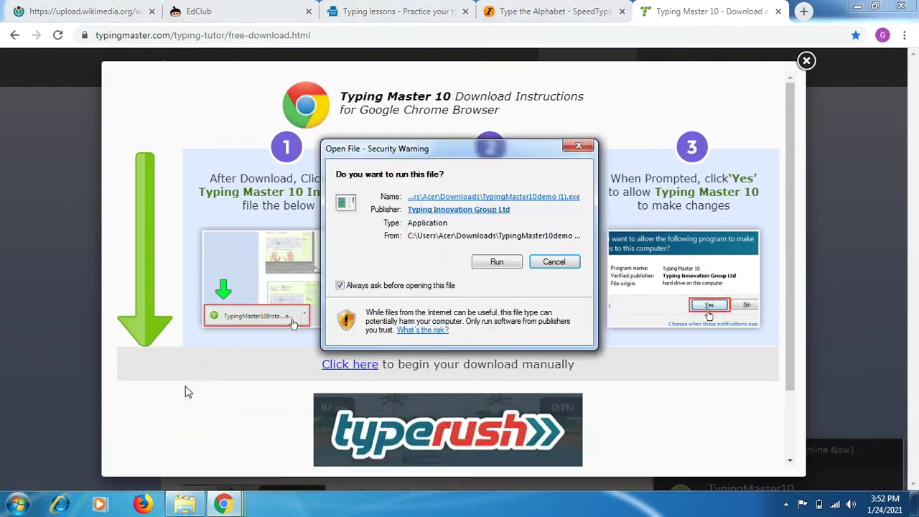
left_click(490, 265)
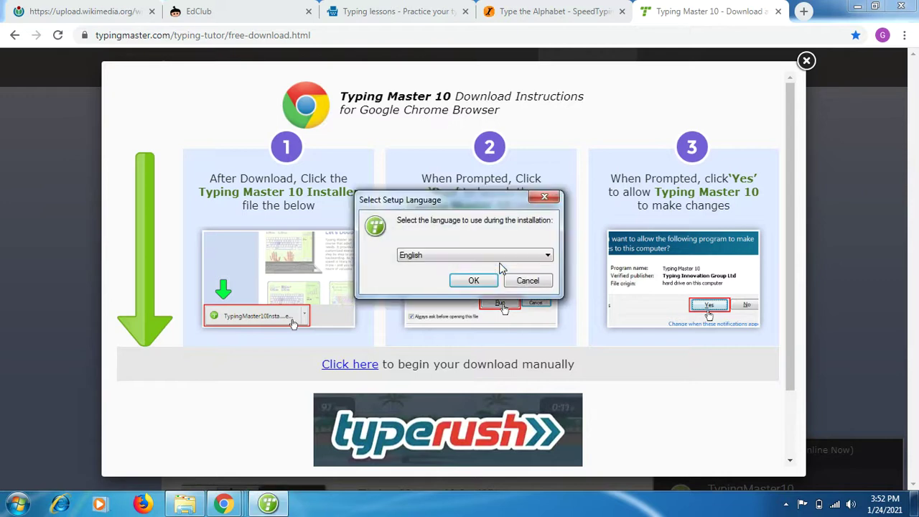
left_click(480, 281)
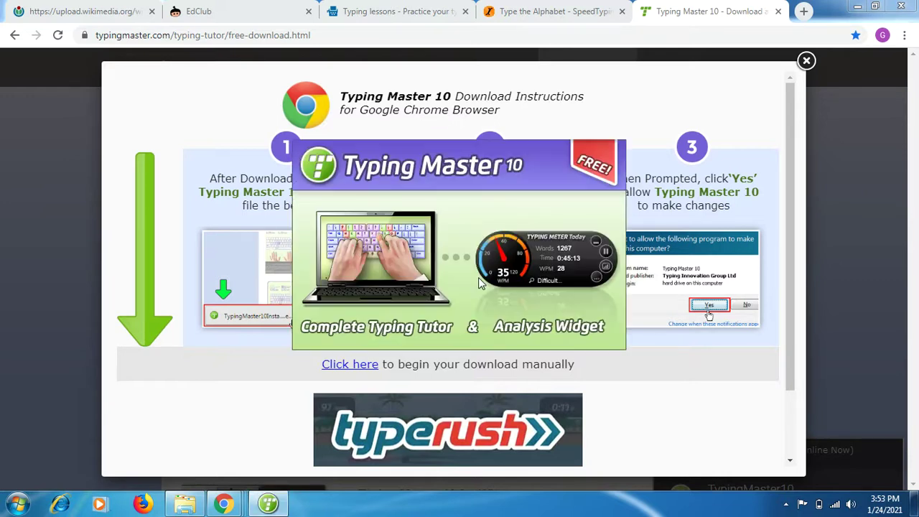
Accept the licence agreement and complete the Typing Master 10 (Demo) setup with the default TypingMaster Start Menu folder.
left_click(361, 373)
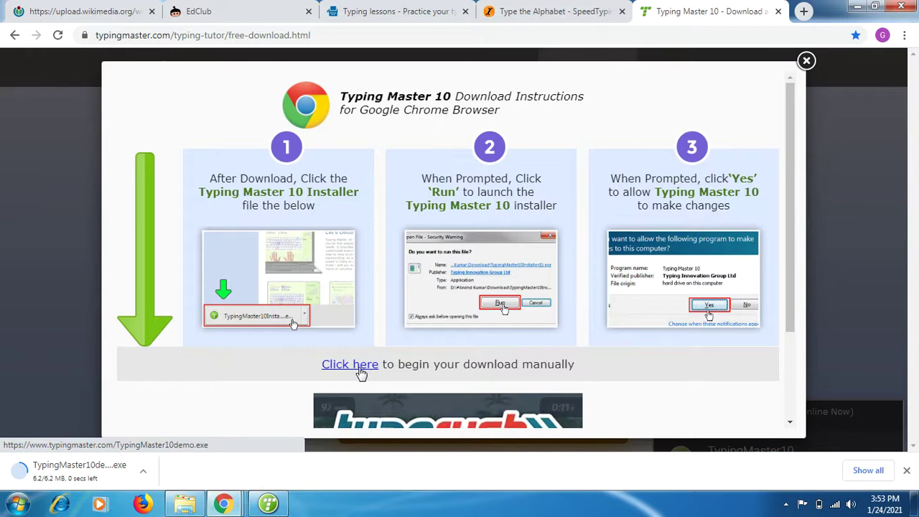
left_click(266, 506)
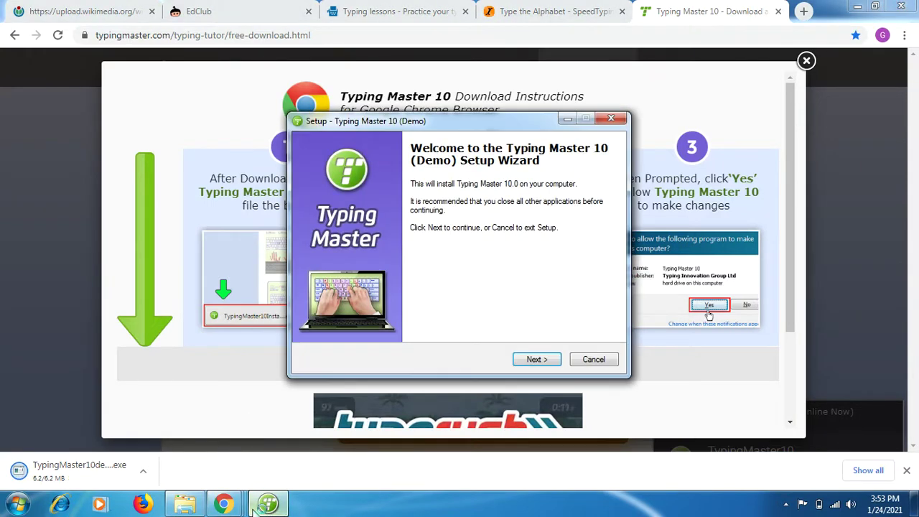
left_click(517, 361)
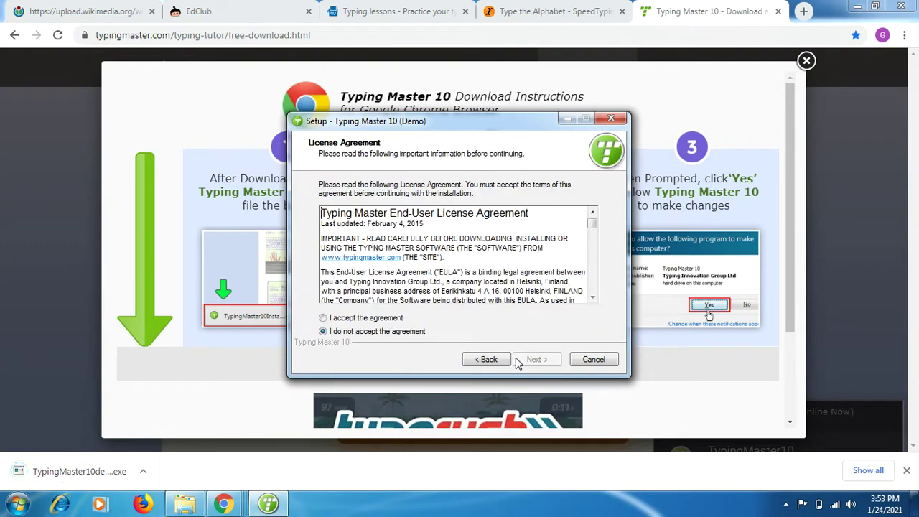
left_click(323, 318)
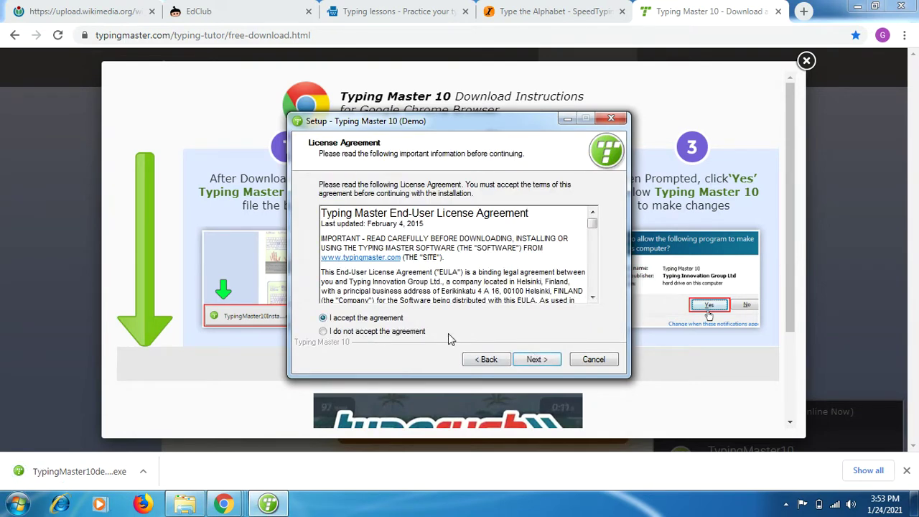
left_click(535, 360)
left_click(535, 360)
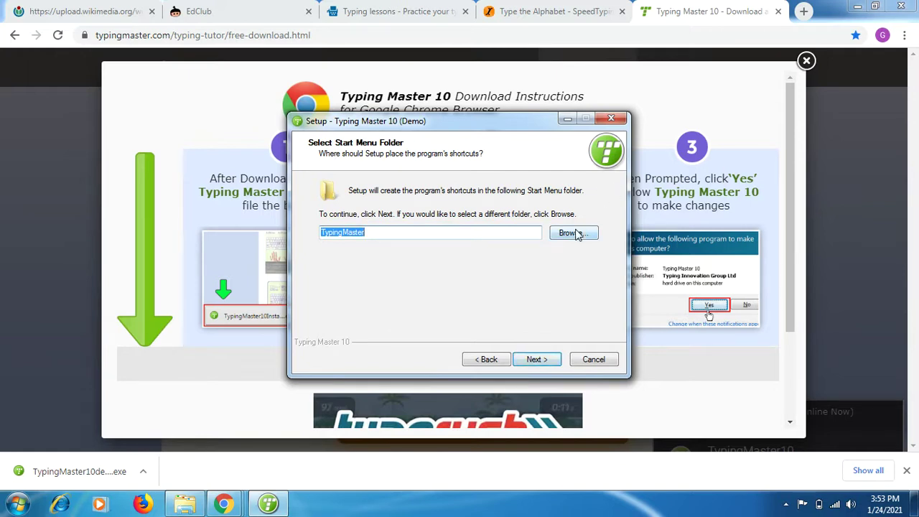
left_click(536, 363)
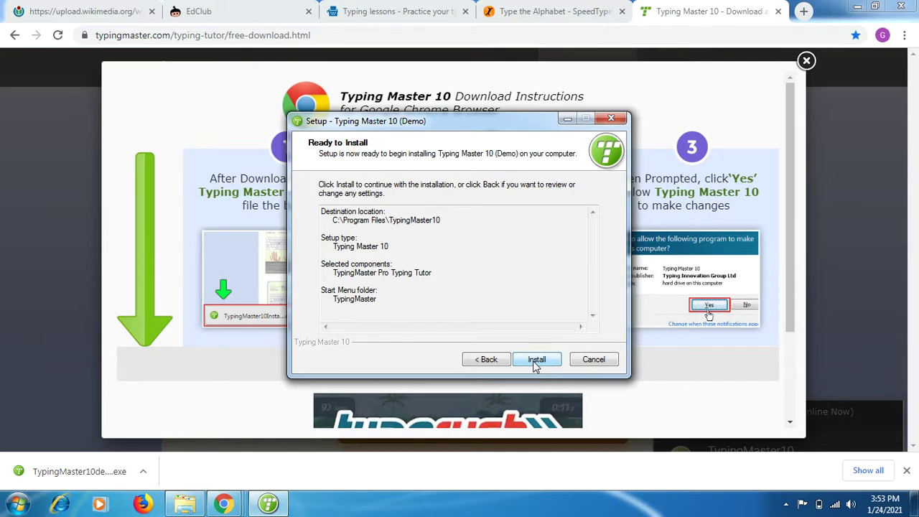
left_click(536, 363)
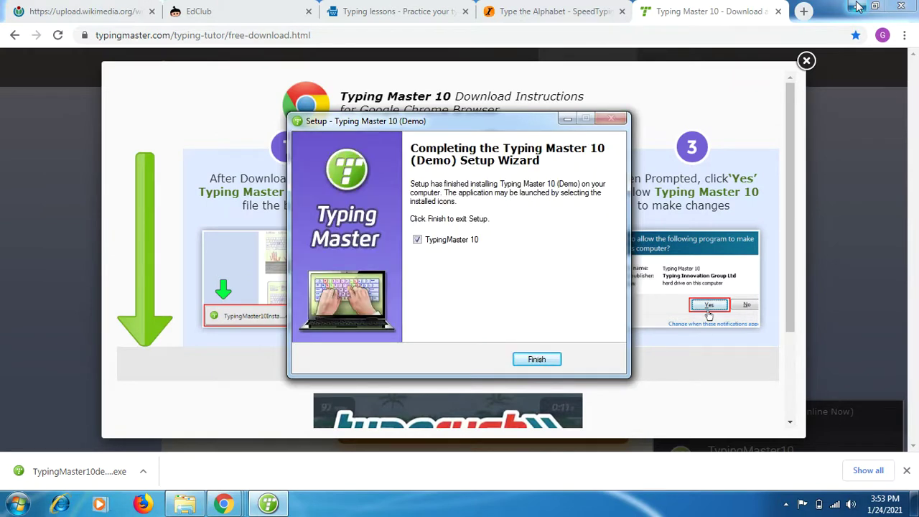
left_click(545, 362)
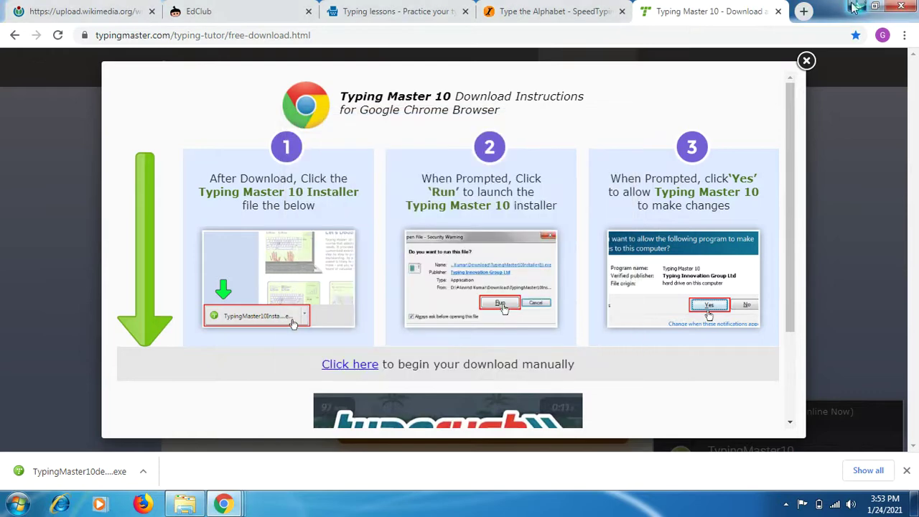
Minimize the open browser and Clipchamp windows to show the desktop.
left_click(855, 6)
left_click(855, 6)
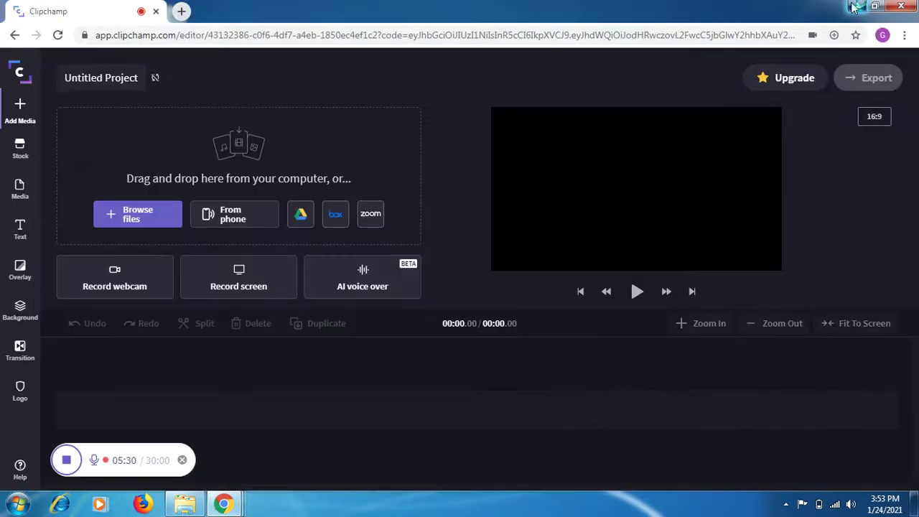
left_click(855, 6)
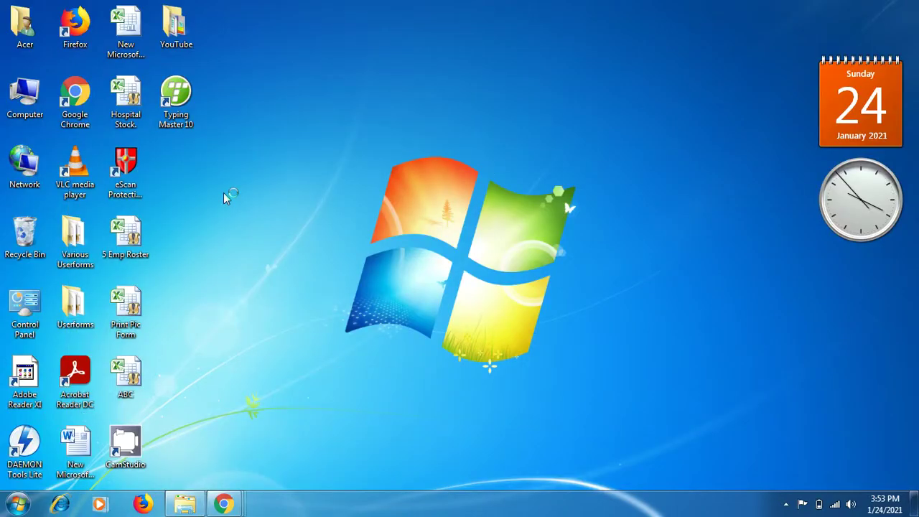
Launch Typing Master 10 from the desktop and enter the touch typing course with the existing user profile.
double_click(179, 95)
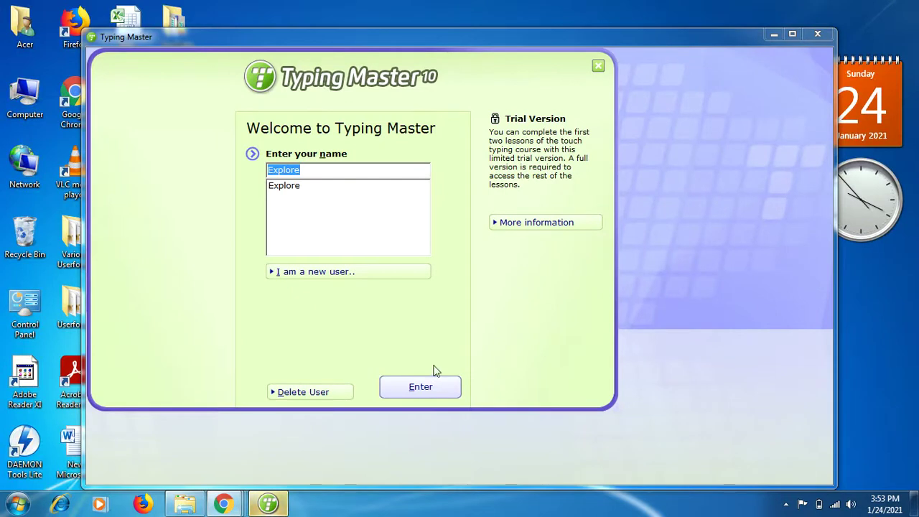
left_click(431, 388)
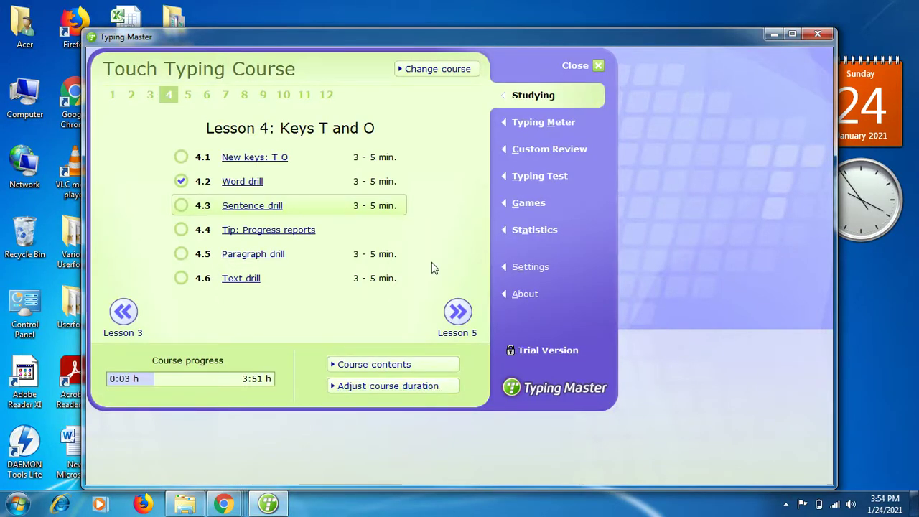
Look through Lessons 1, 12, 3 and 4 of the Touch Typing Course and return to Lesson 2: Keys E and I.
left_click(113, 96)
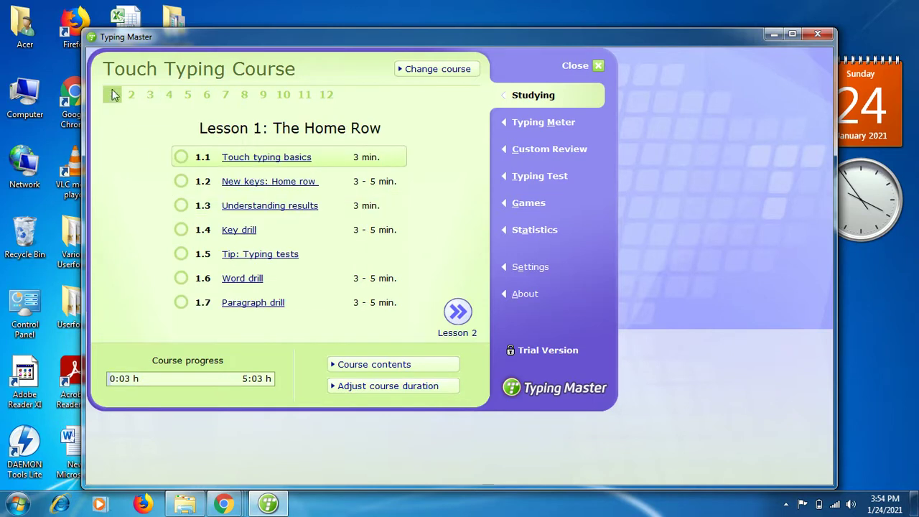
left_click(327, 95)
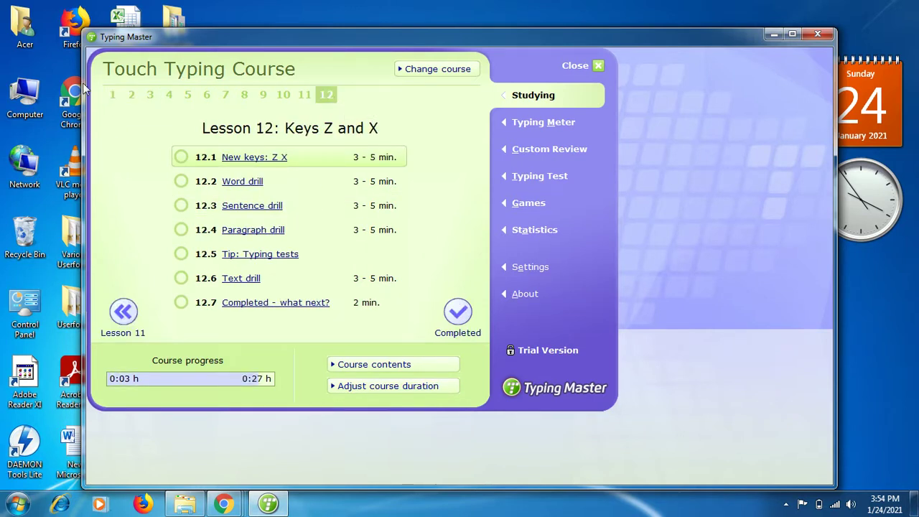
left_click(113, 97)
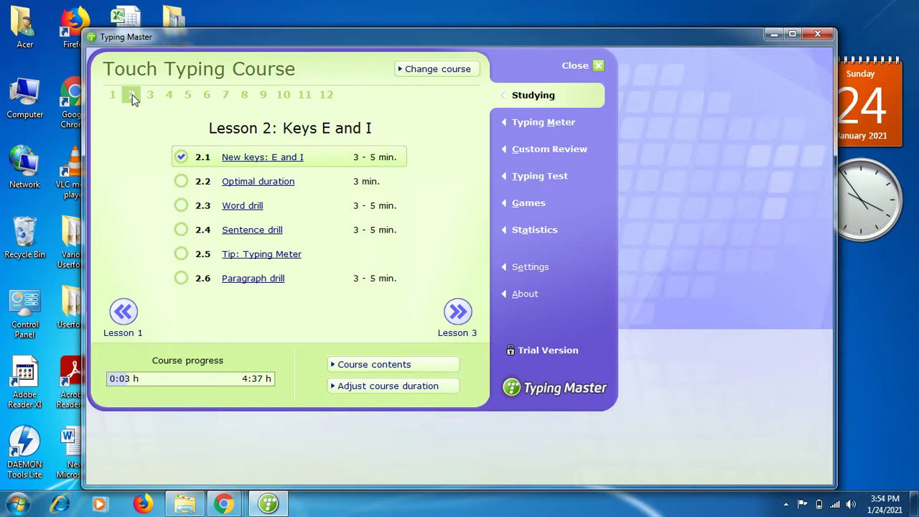
left_click(149, 95)
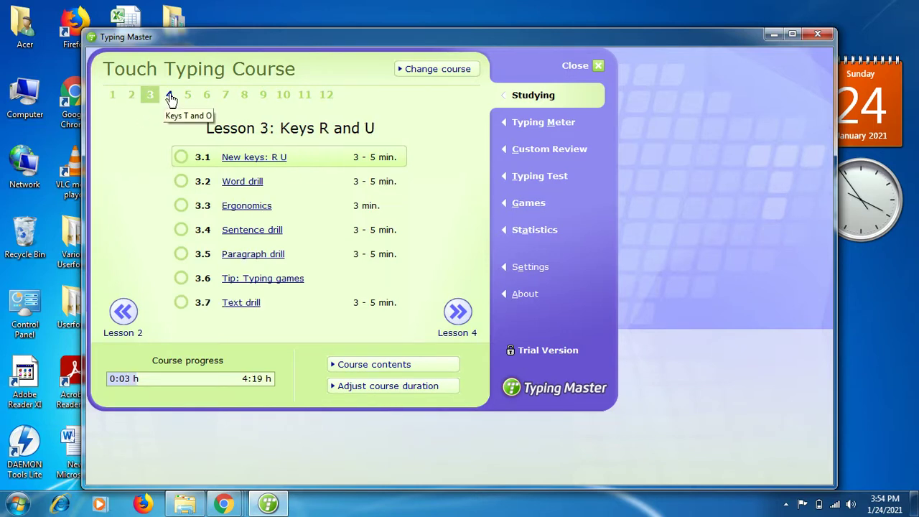
left_click(169, 96)
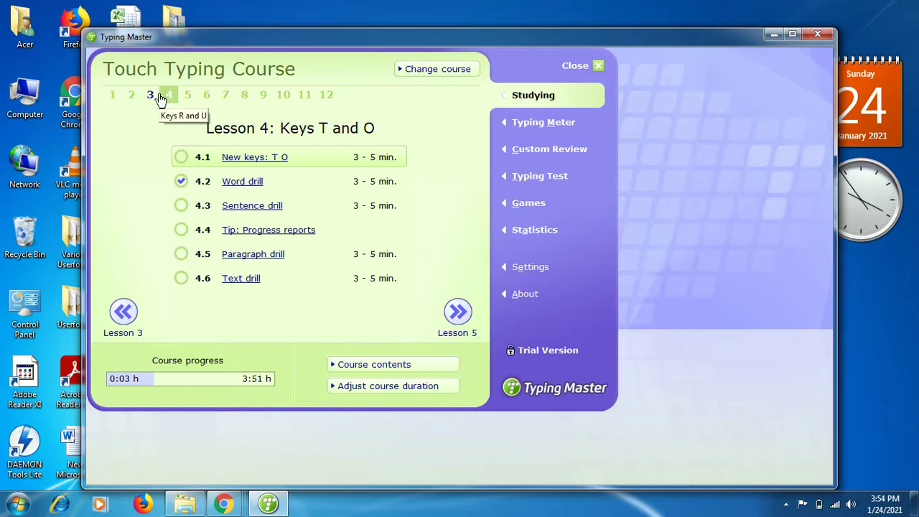
left_click(135, 97)
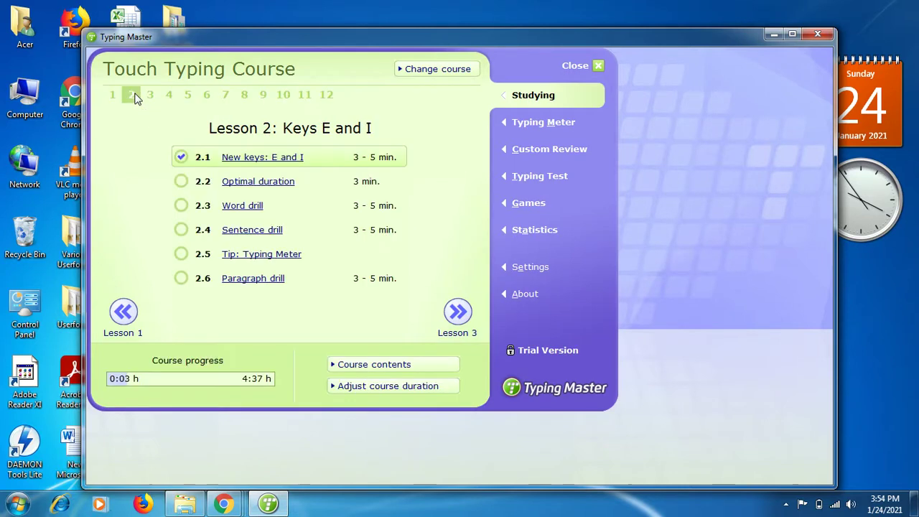
Start exercise 2.1 New keys: E and I and complete its introduction by trying the letters e and i.
left_click(285, 161)
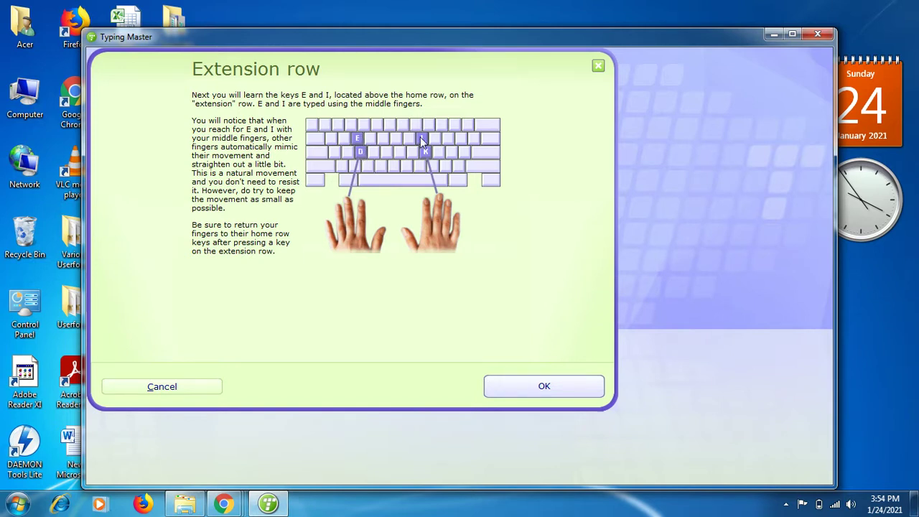
left_click(539, 391)
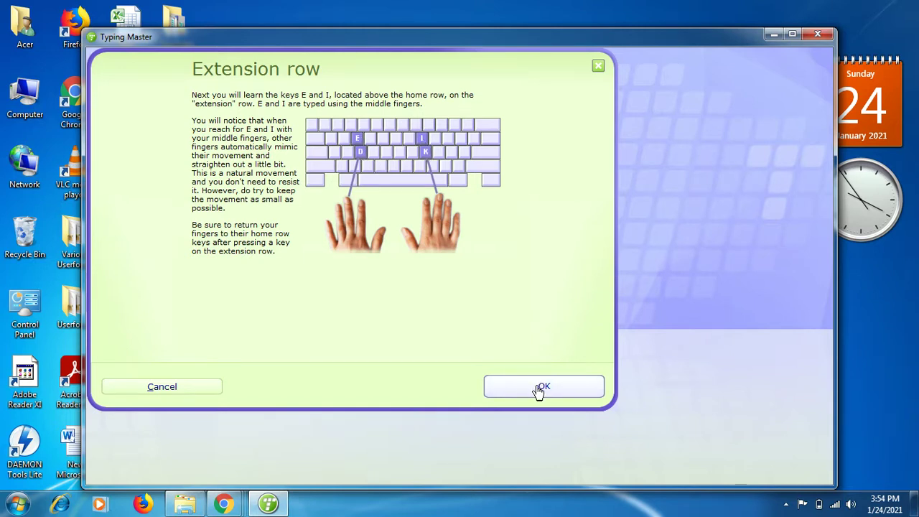
left_click(535, 368)
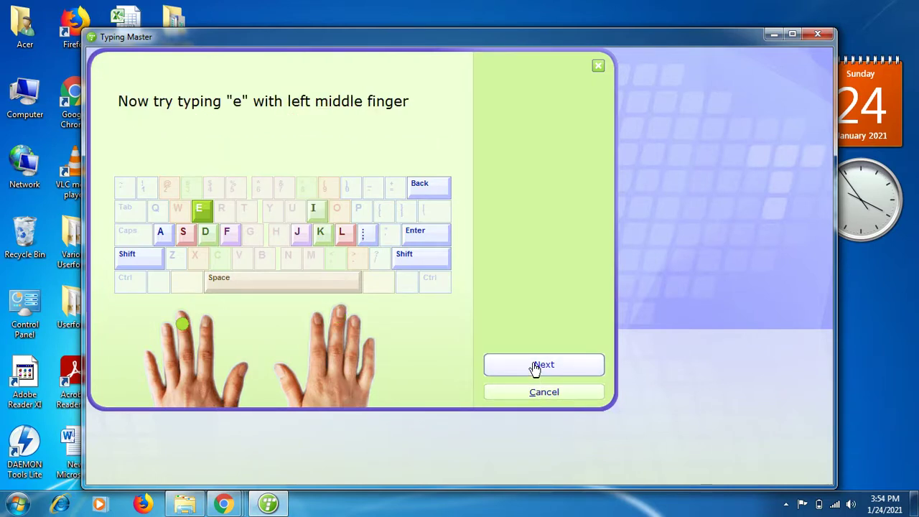
key("e")
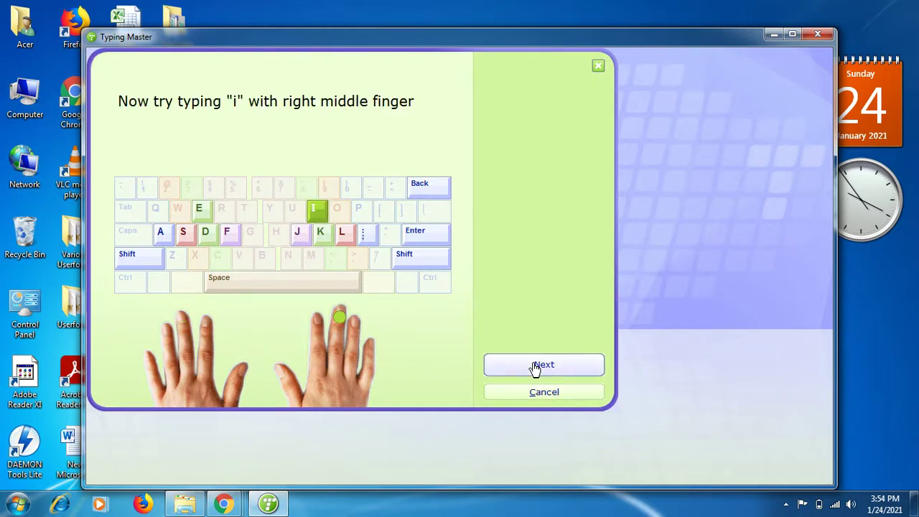
key("i")
left_click(535, 368)
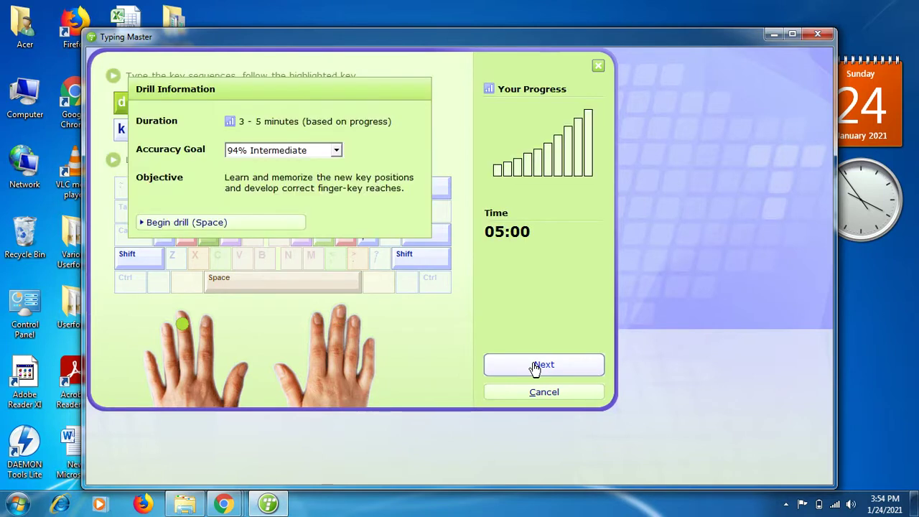
Begin the new keys drill, enter the sequences "de de ki ki", and end the exercise, accepting its results.
key("space")
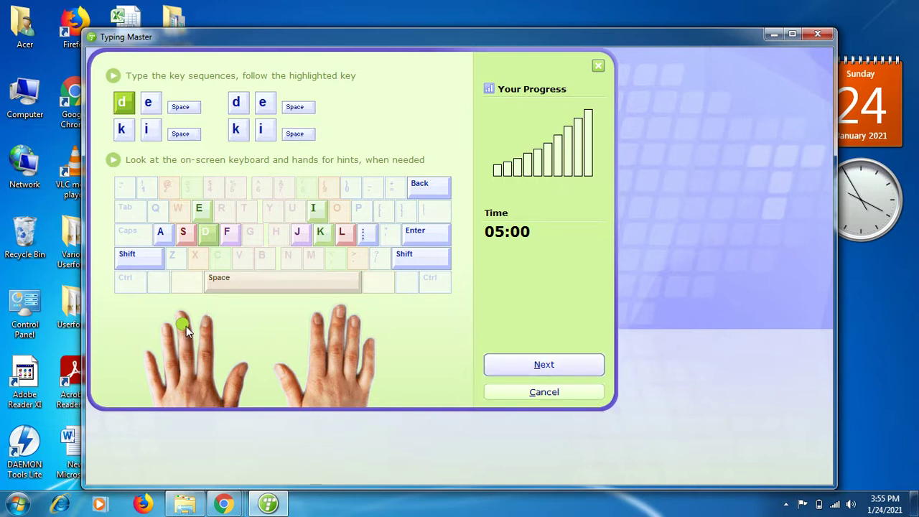
type("d")
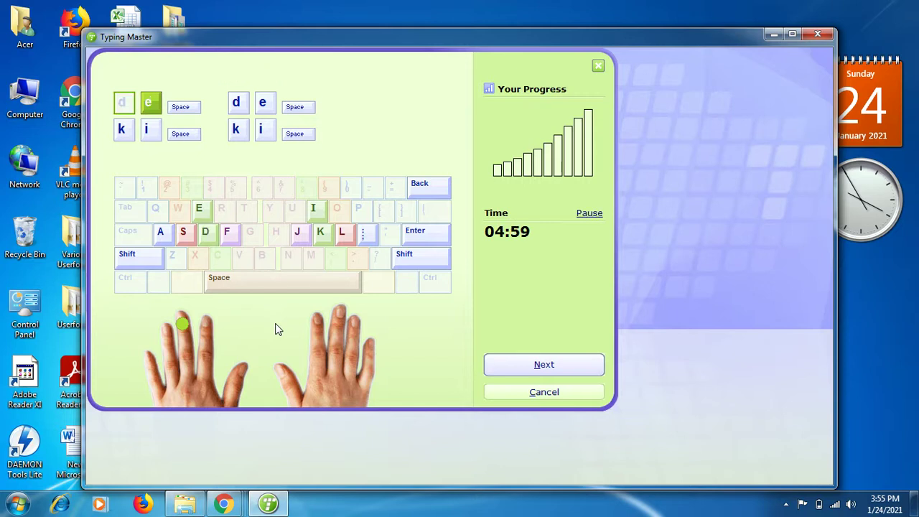
type("e")
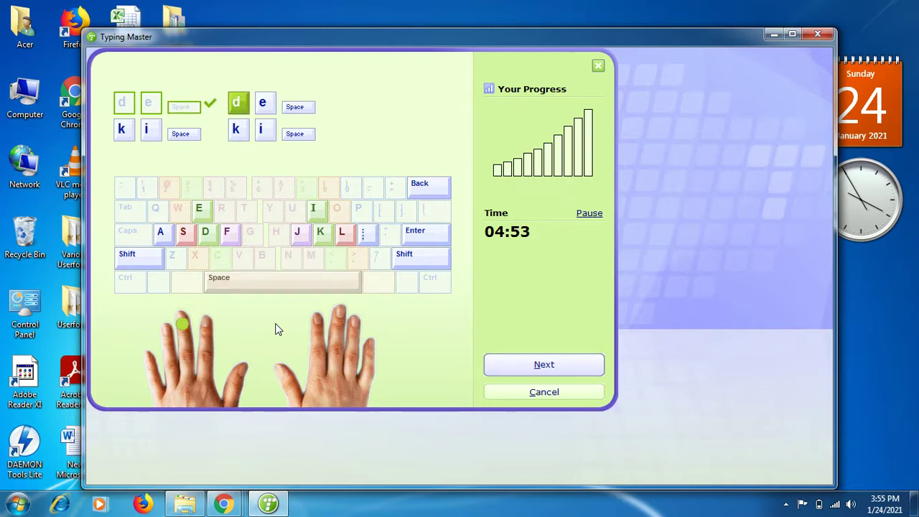
type(" de")
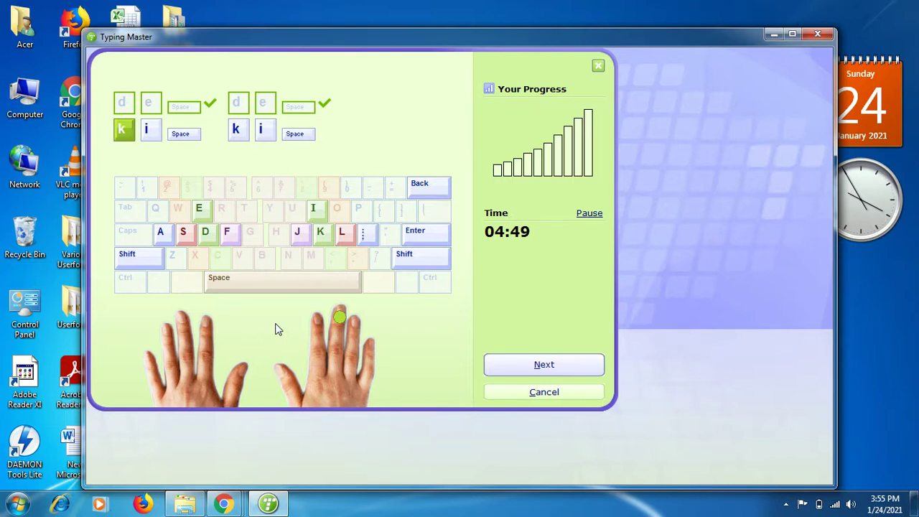
type(" k")
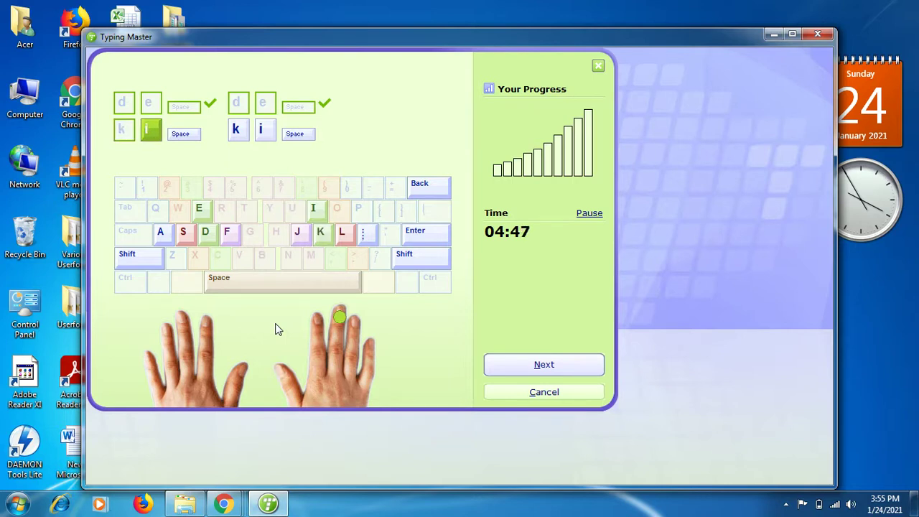
type("i ki")
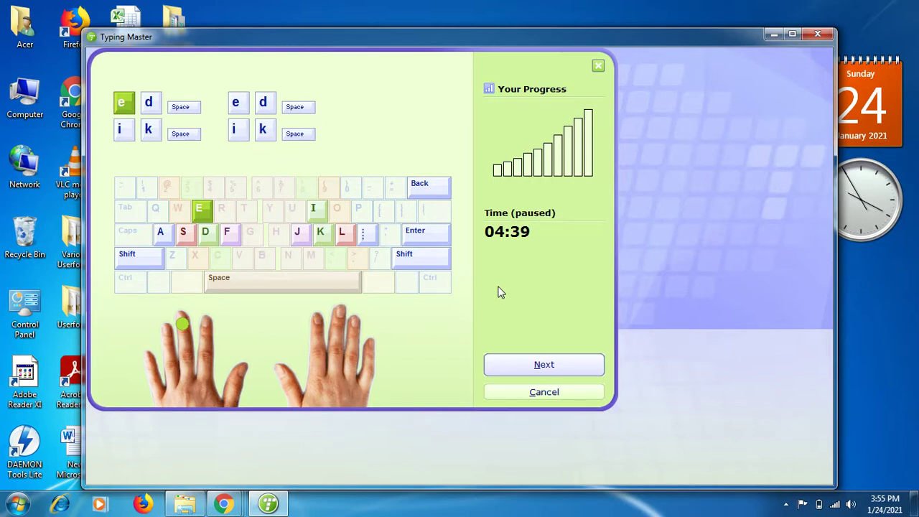
left_click(510, 364)
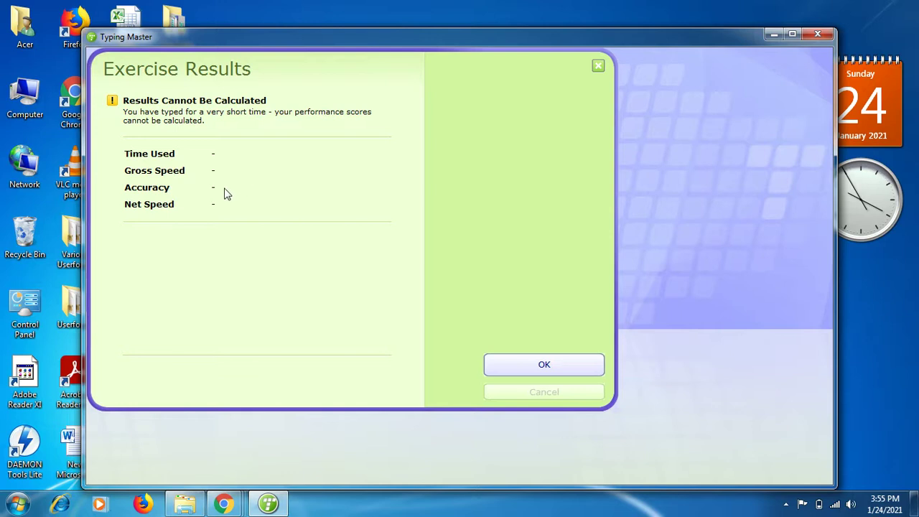
left_click(572, 367)
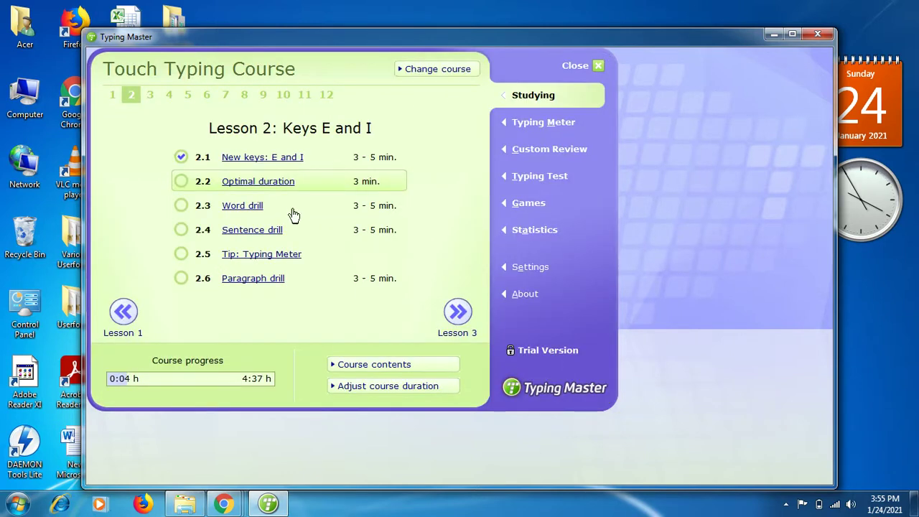
Practise the Lesson 2 Word drill with the words if, eel, led, aid, ski and ill, and end it early to show the exercise results.
left_click(244, 206)
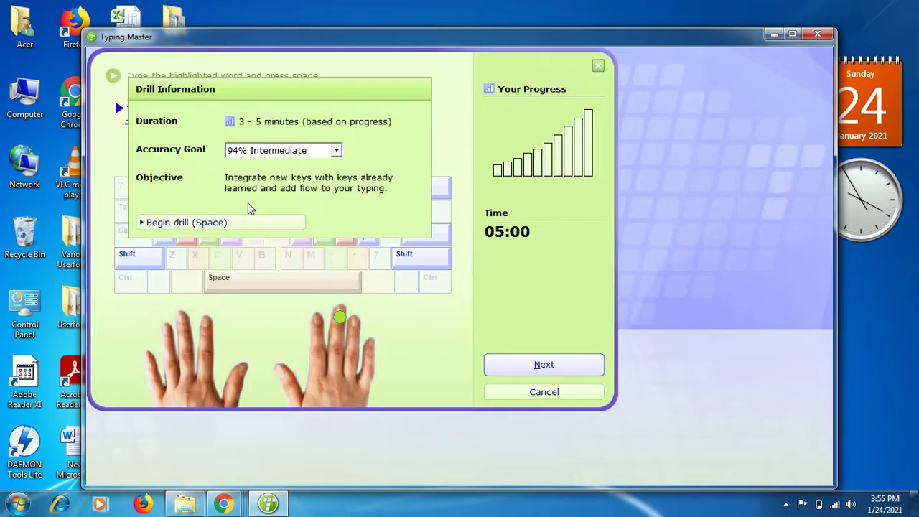
key("space")
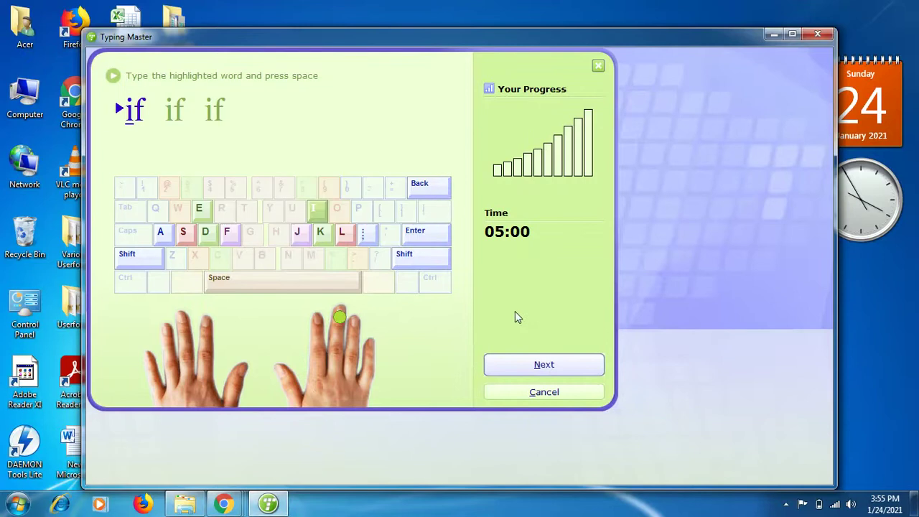
type("if if if ")
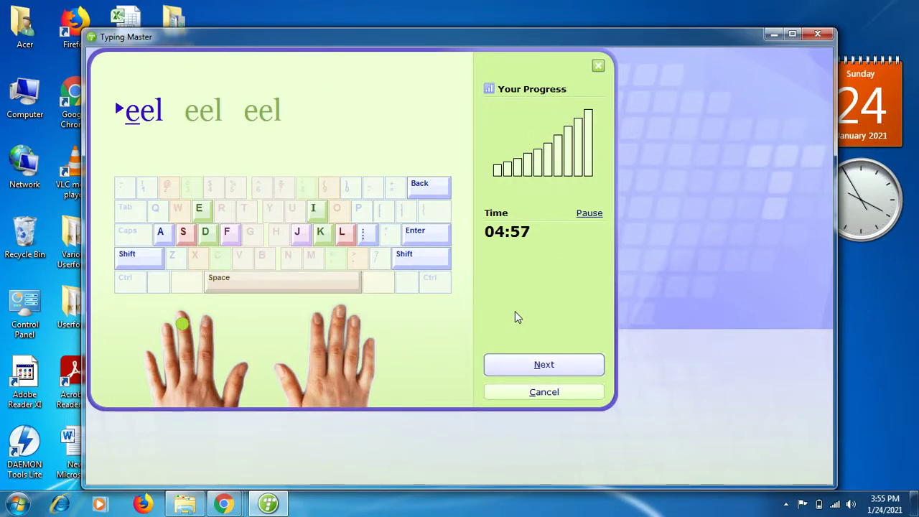
type("eel eel ed")
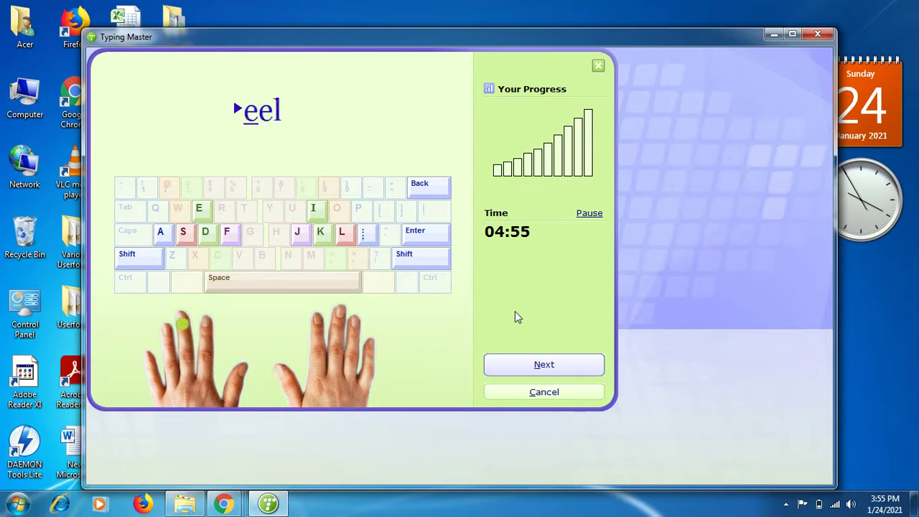
type("el")
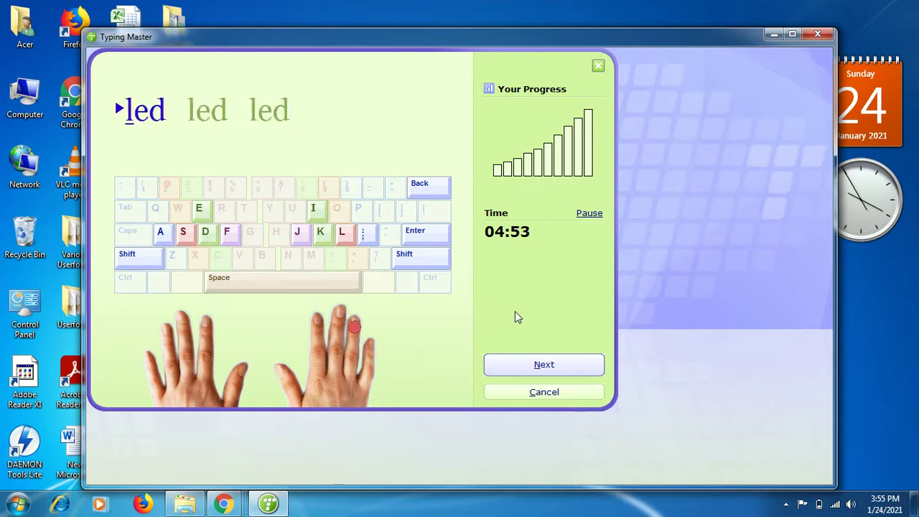
type("led led led")
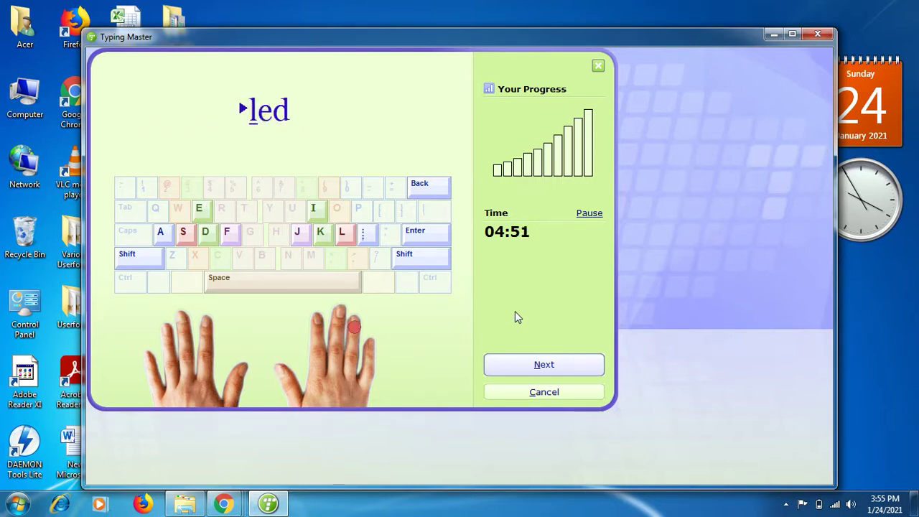
type("aid aid a")
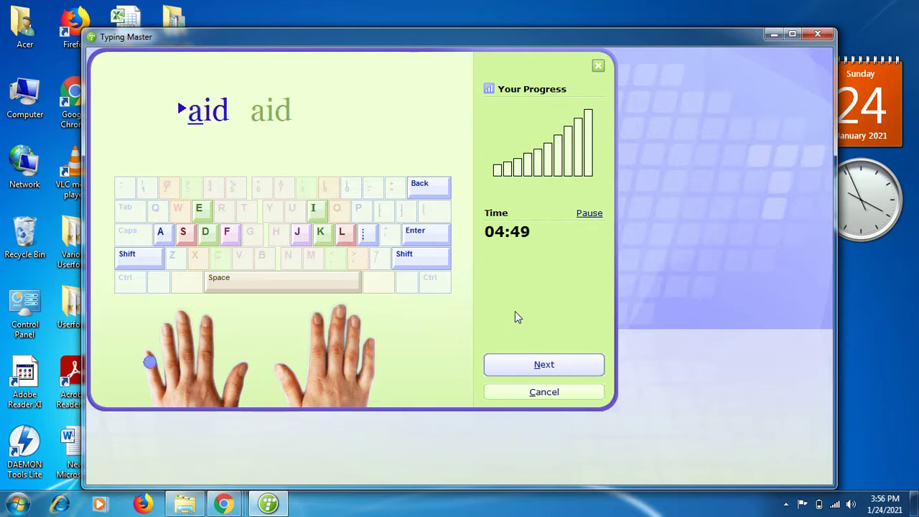
type("id ski")
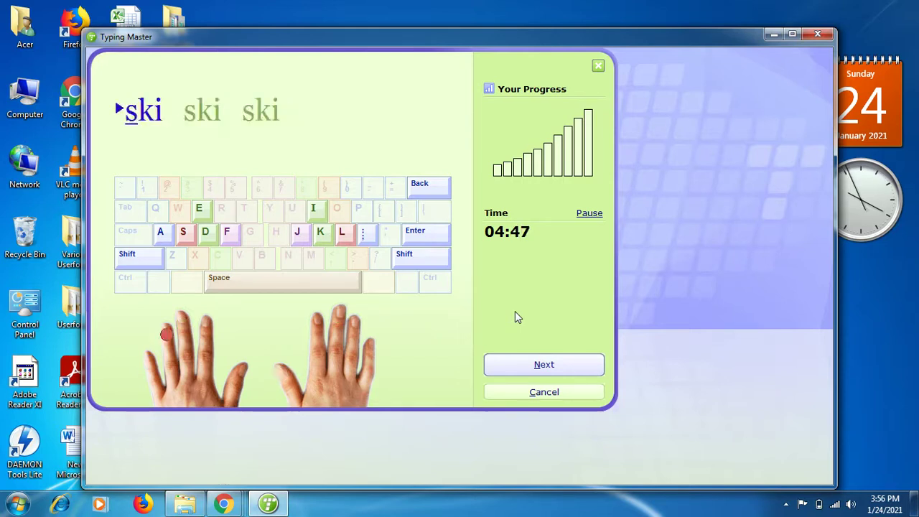
type(" s")
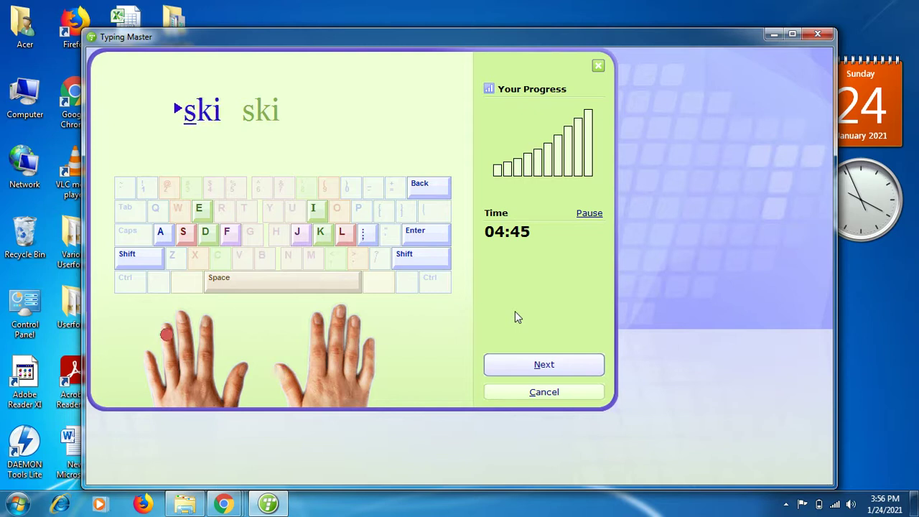
type("ki ")
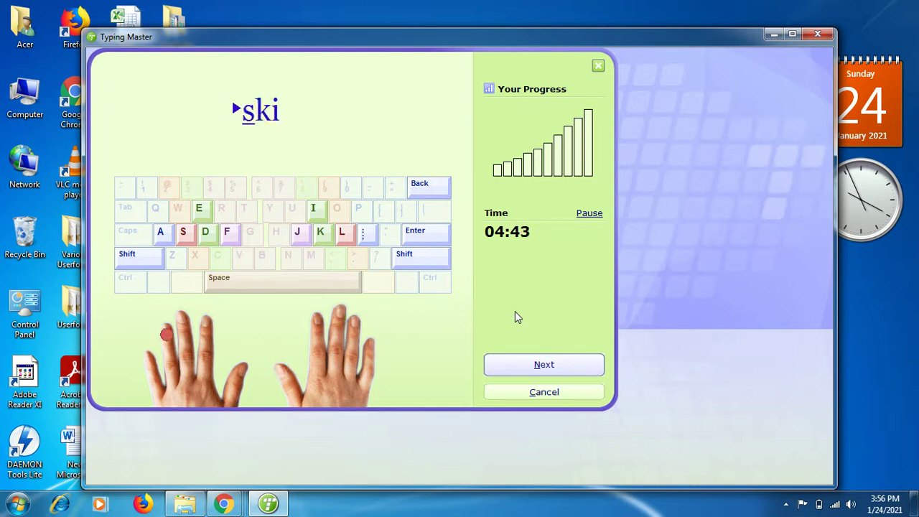
type("ski")
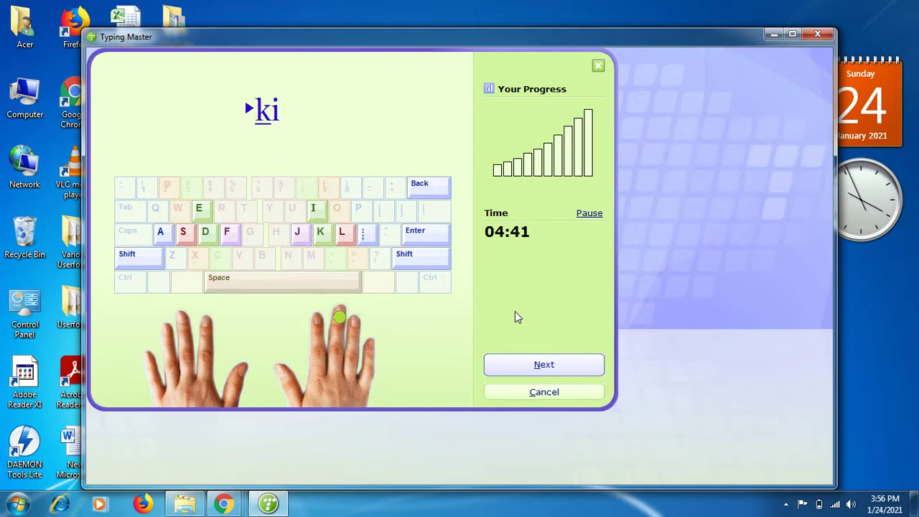
key("Return")
type("ill ill")
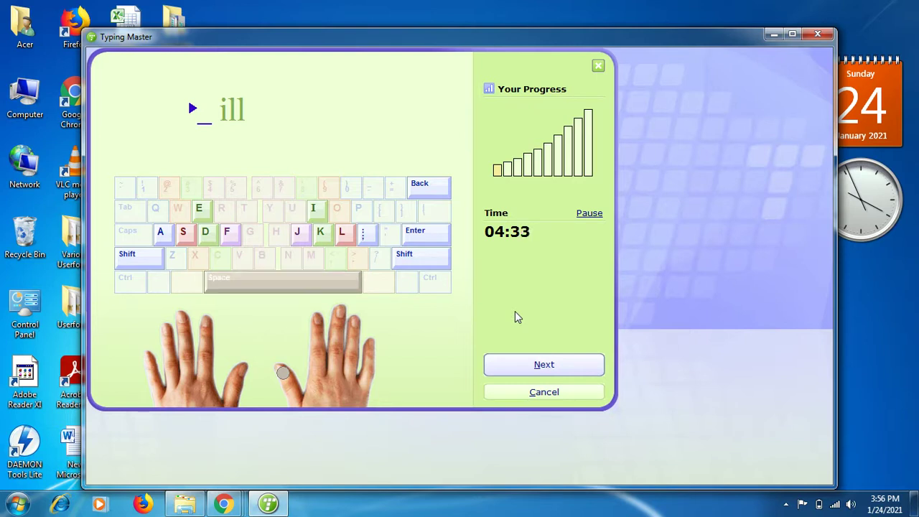
type(" ill")
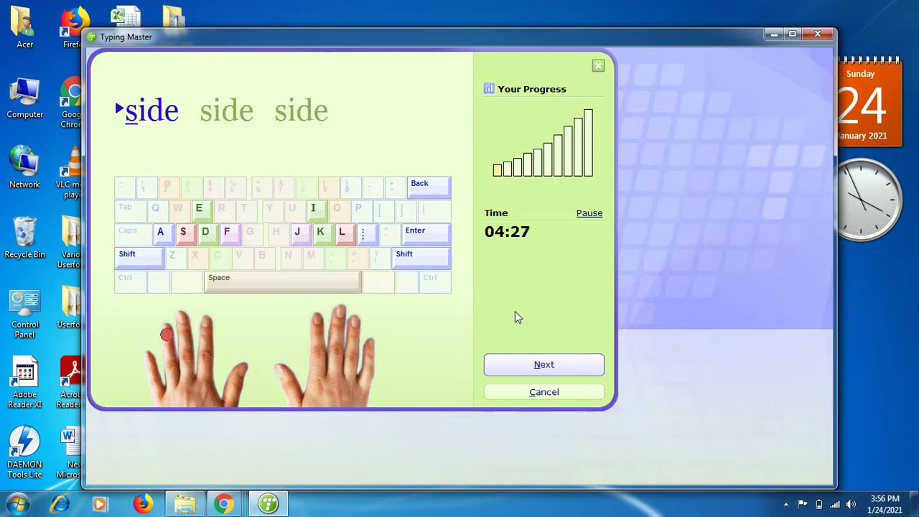
left_click(539, 369)
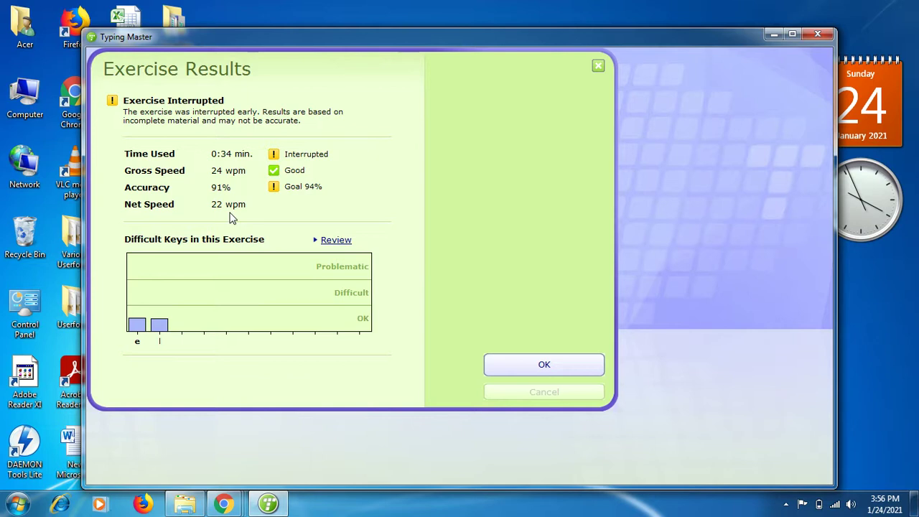
Accept the Word drill results, start exercise 2.4 Sentence drill, and complete its first sentence, "all lads sell dill salad".
left_click(565, 365)
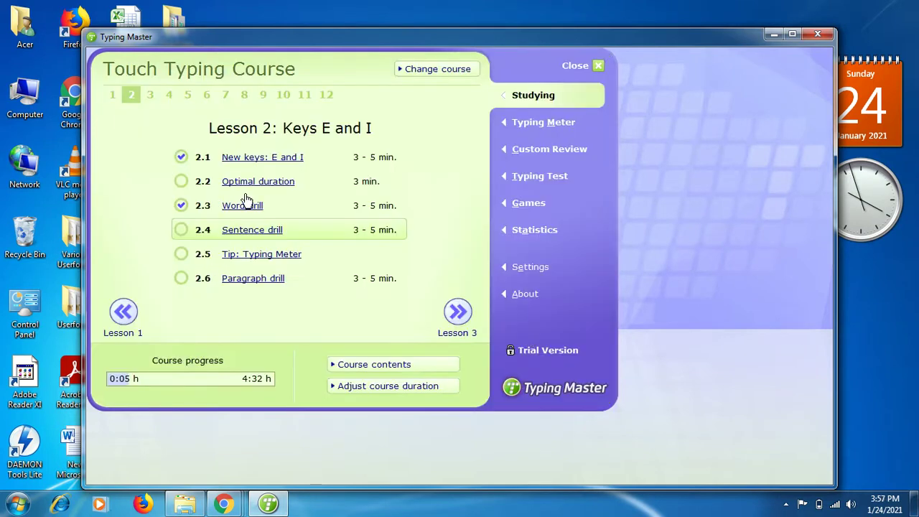
left_click(245, 237)
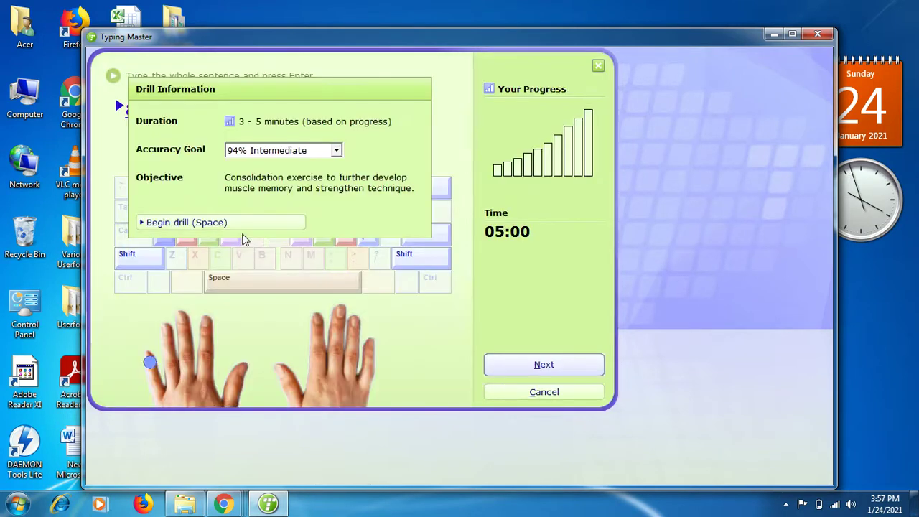
left_click(526, 367)
type("all lad")
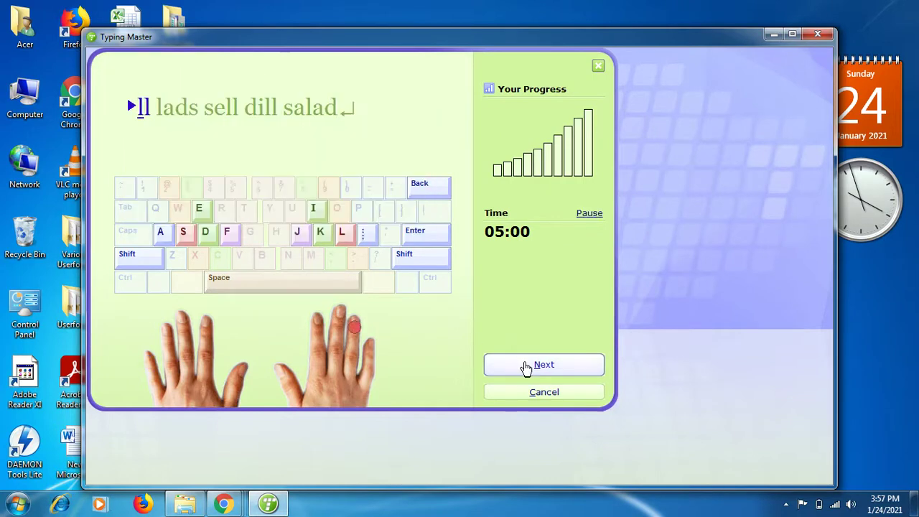
type("s sell dill")
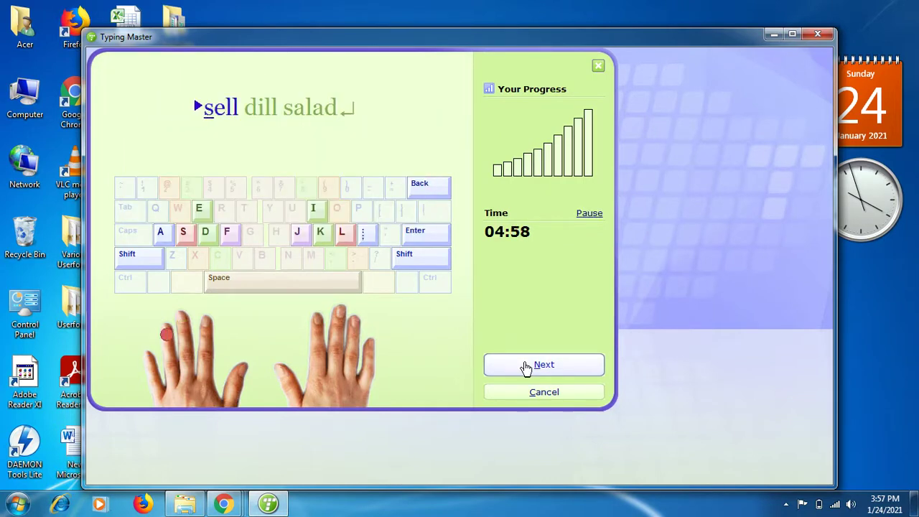
type(" salad")
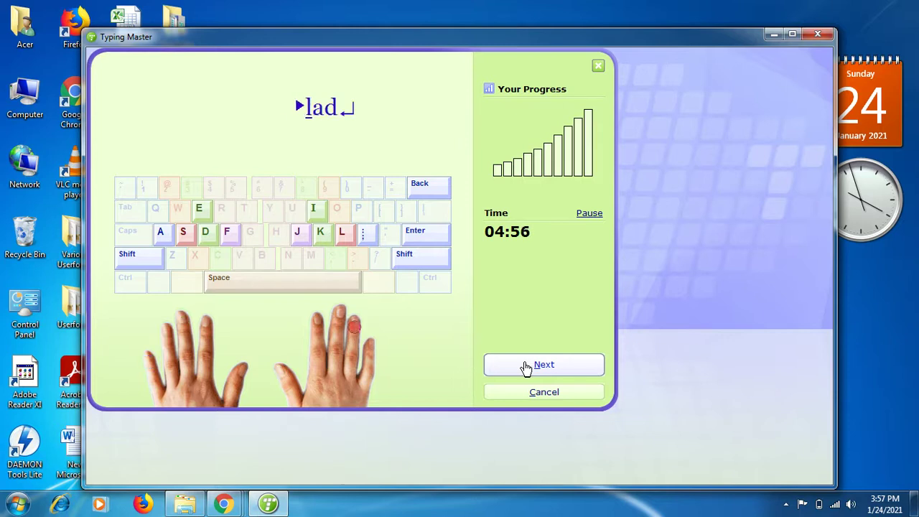
key("Return")
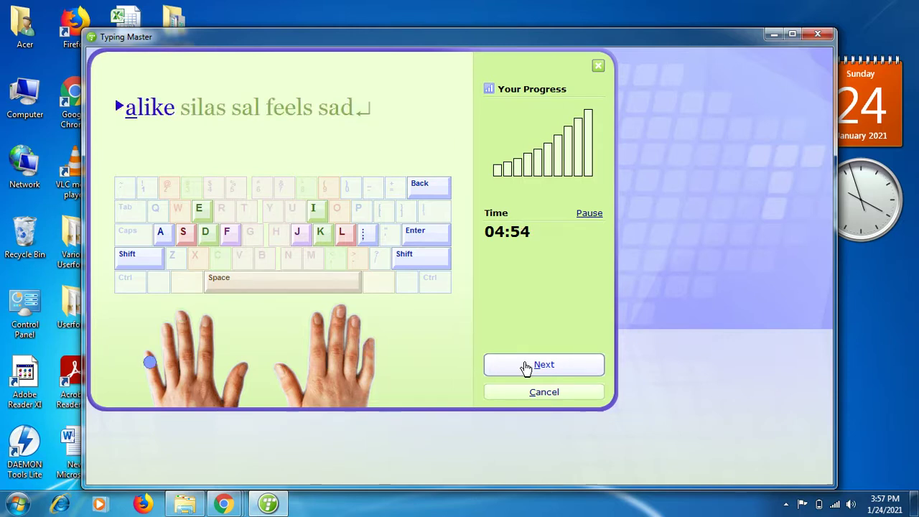
Complete the second drill sentence, from "alike" through "feels sad", and end the Sentence drill early, accepting its results.
type("alike")
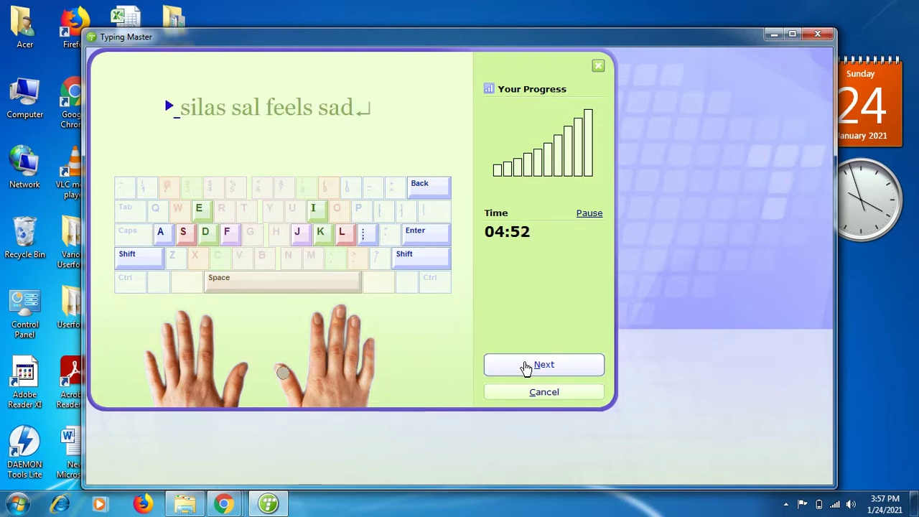
type(" silas sal")
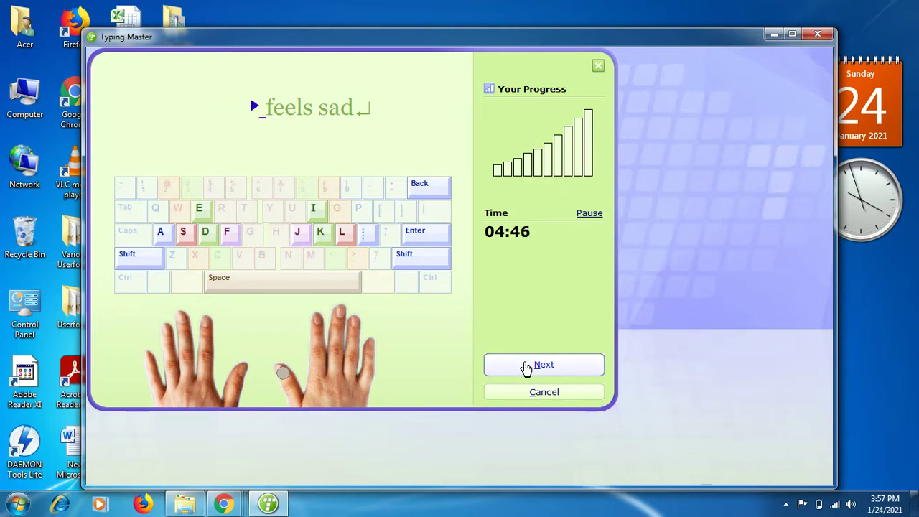
type(" feels ")
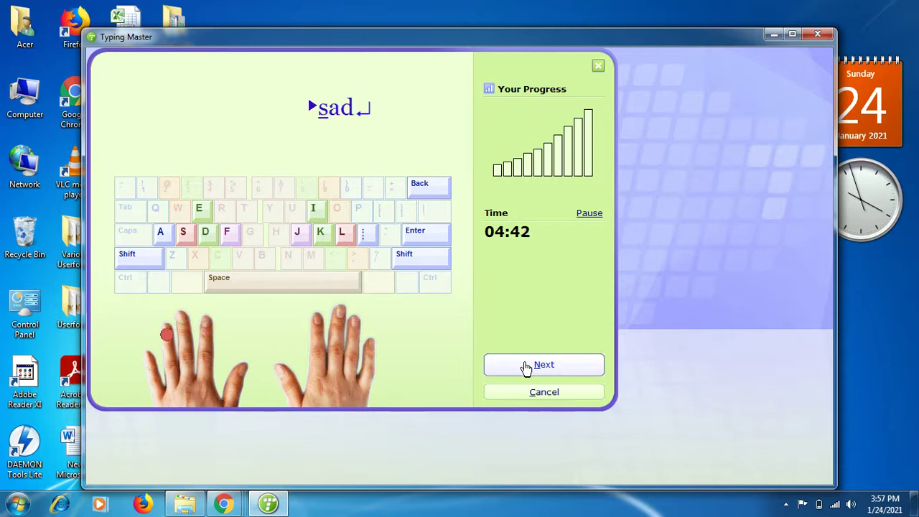
type("sad")
key("Return")
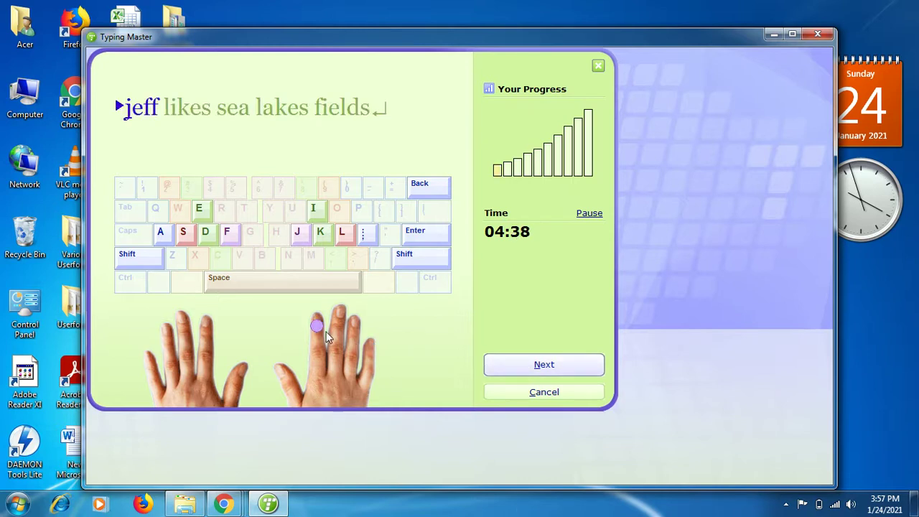
left_click(568, 372)
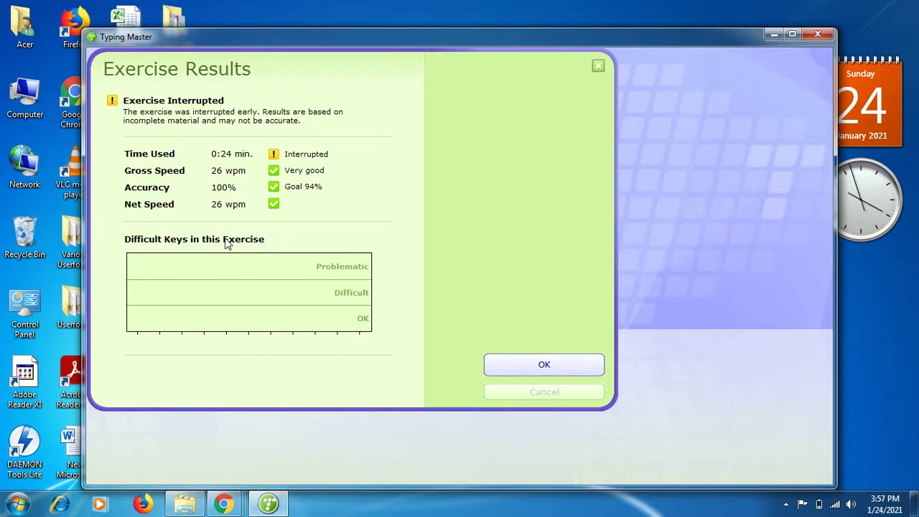
left_click(532, 367)
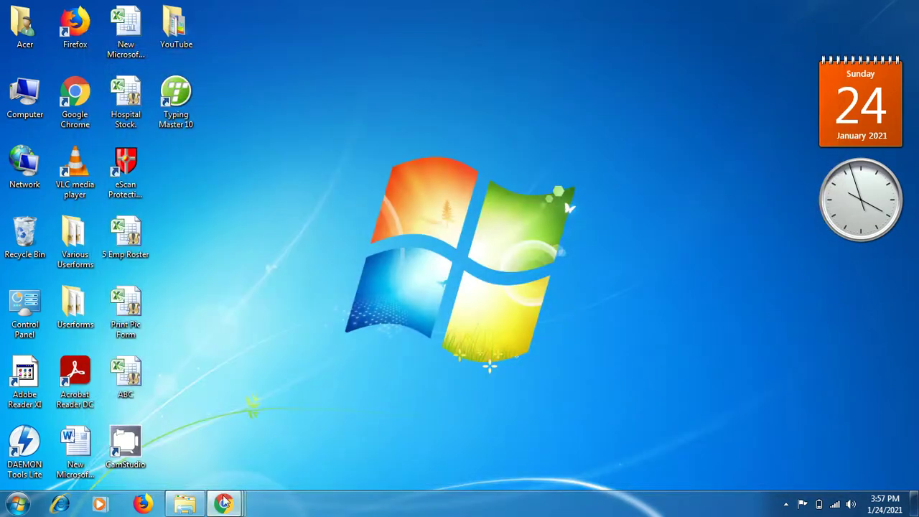
Switch to the Typing Master 10 download page in Chrome and close its download instructions and the browser's downloads bar.
left_click(245, 440)
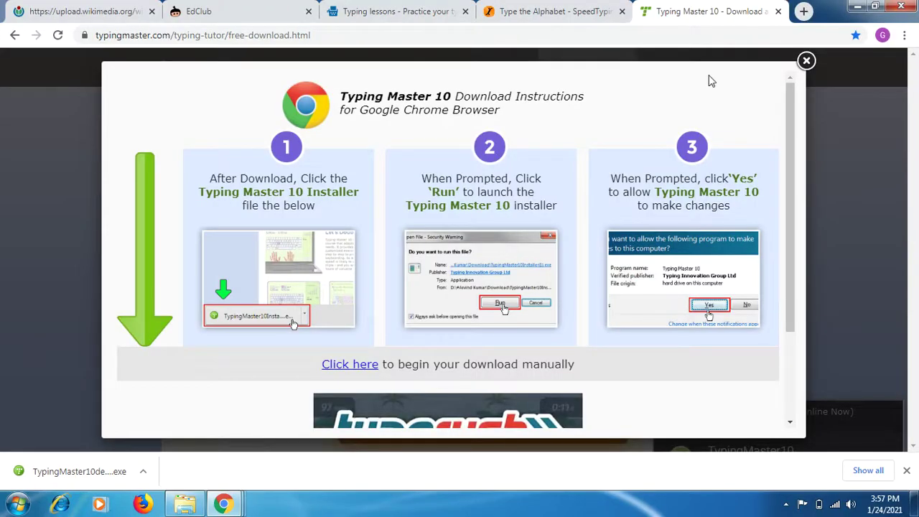
left_click(805, 62)
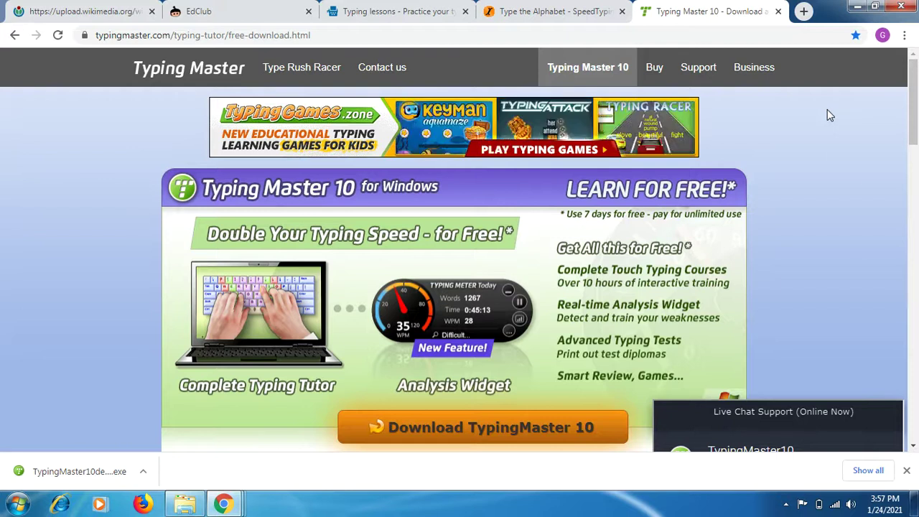
left_click(908, 471)
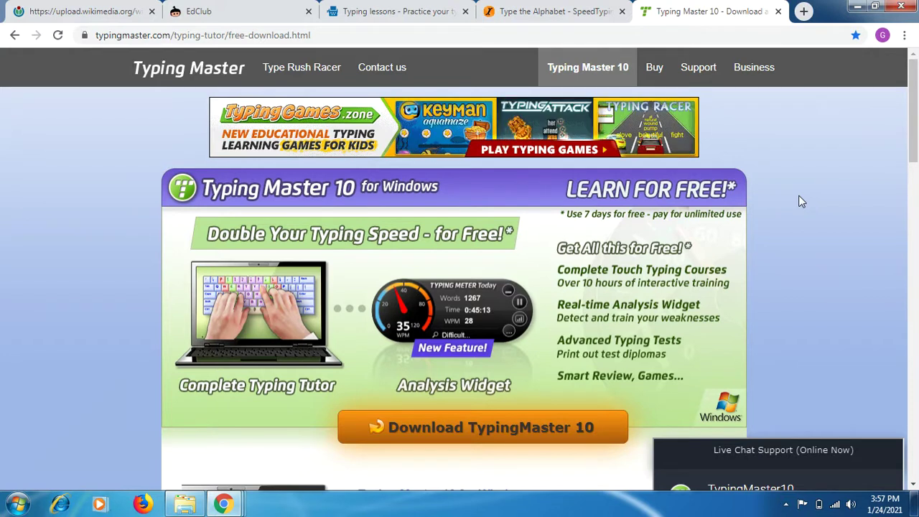
mouse_move(220, 485)
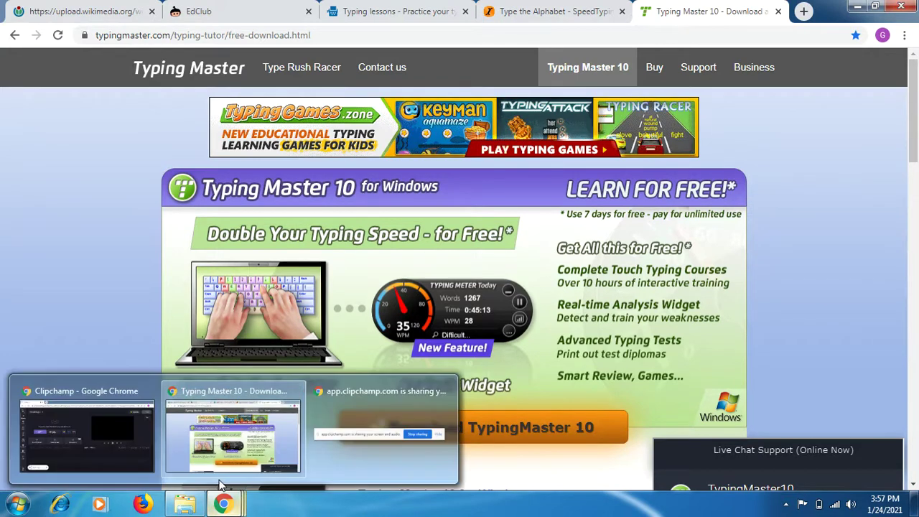